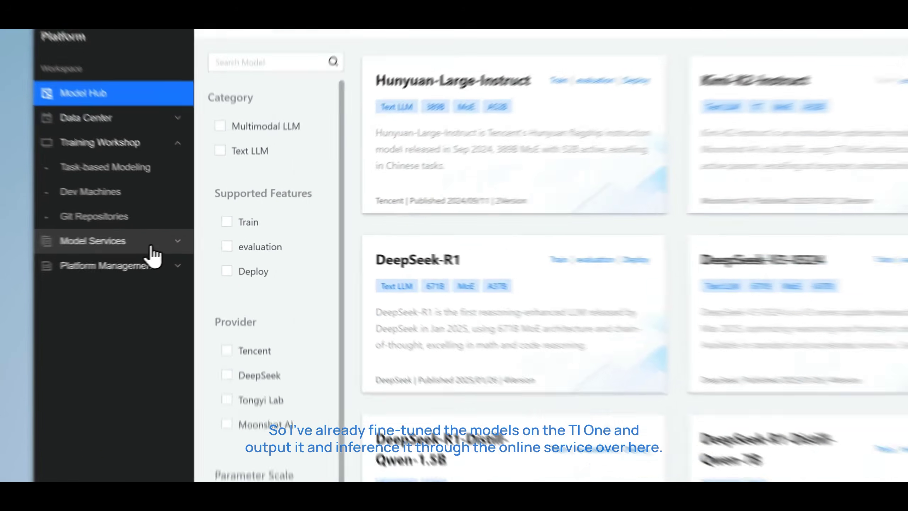
Open the running qwen service under Online Services and highlight its CFS model source path
click(112, 232)
click(113, 244)
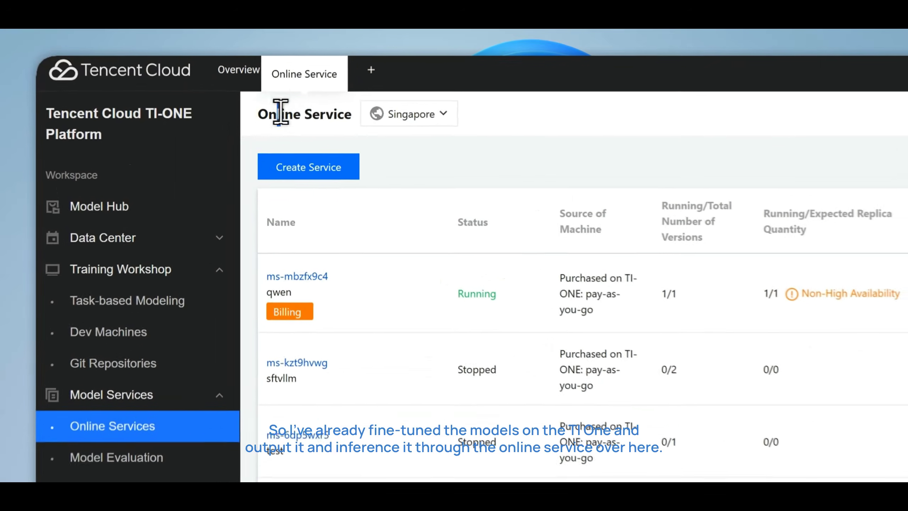
drag(159, 85, 189, 85)
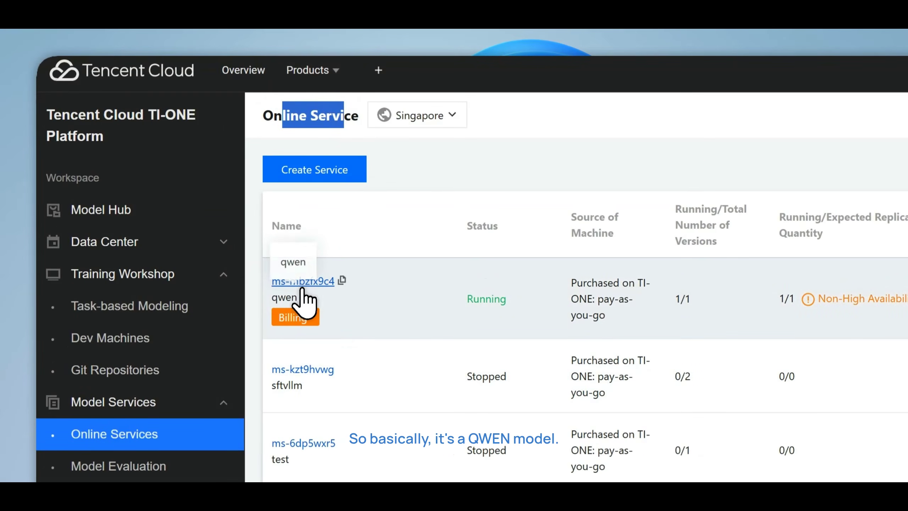
click(320, 282)
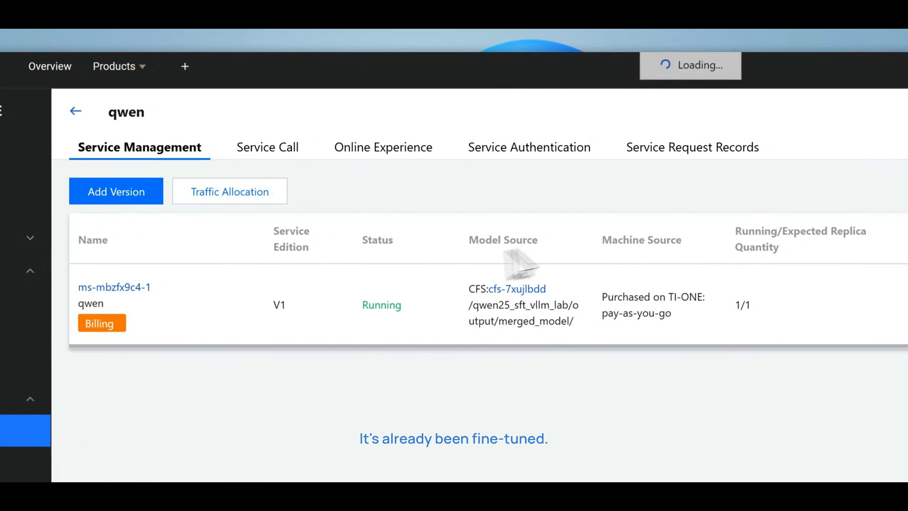
drag(478, 305, 565, 320)
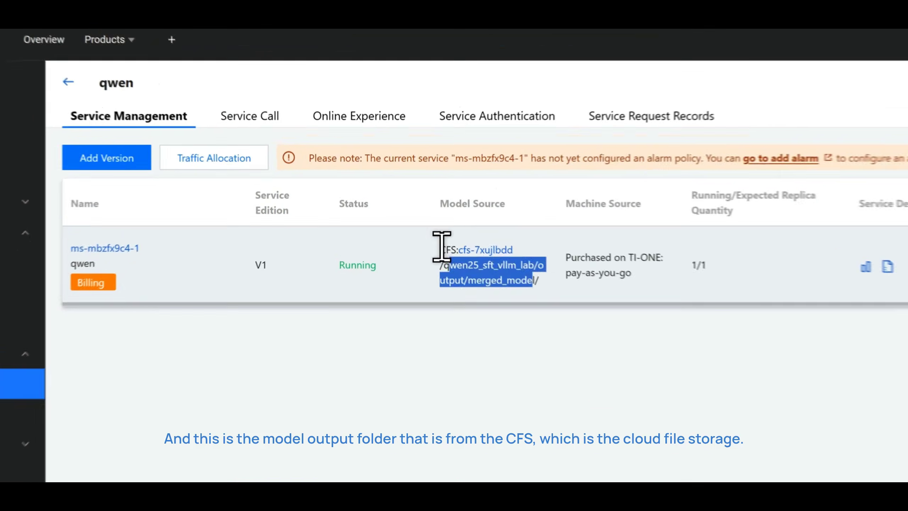
drag(348, 174, 363, 185)
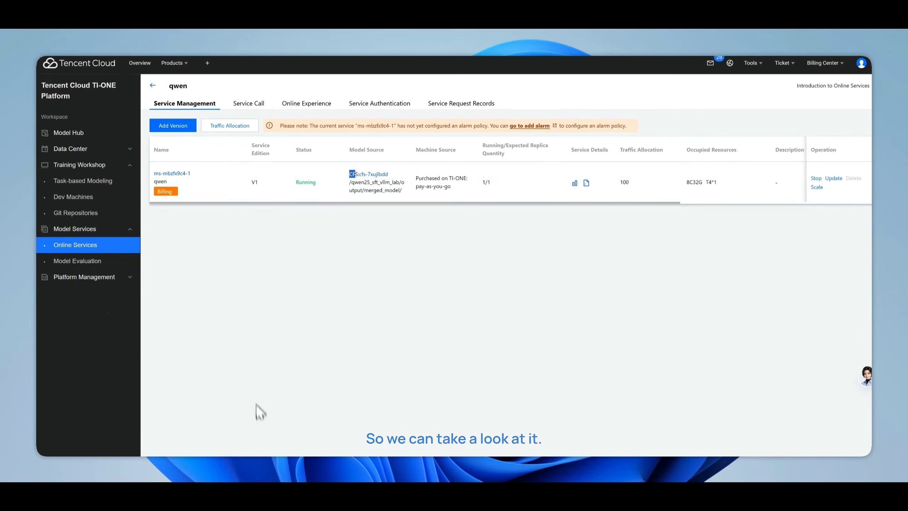
Switch to the OrcaTerm terminal, enter the base_model folder of qwen25_sft_vllm_lab and list its contents
click(290, 33)
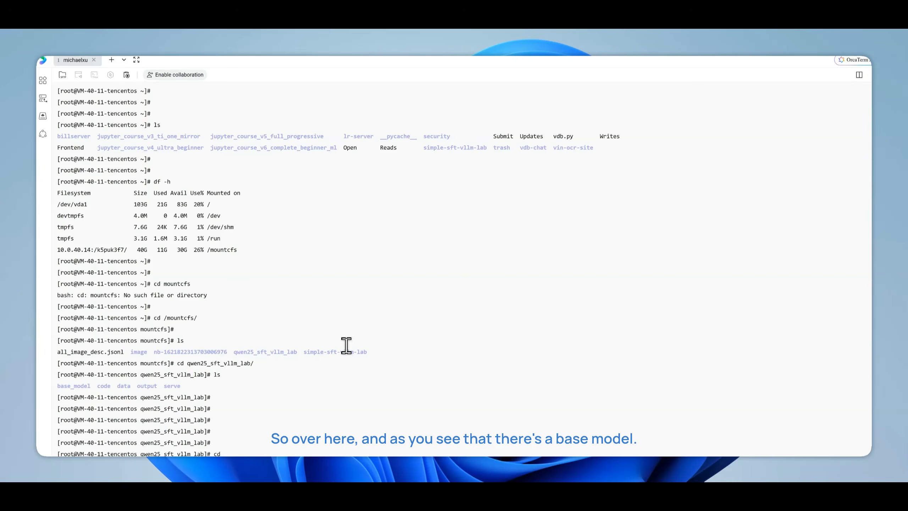
text(base_model/)
key(Return)
text(ls)
key(Return)
Enter the Qwen2.5-1.5B-Instruct folder and list the base model's files
text(cd Qw)
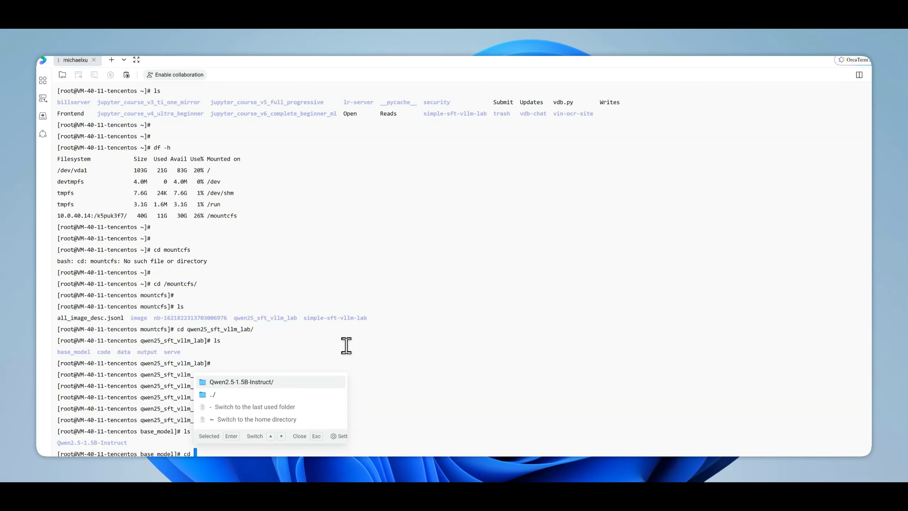
key(Return)
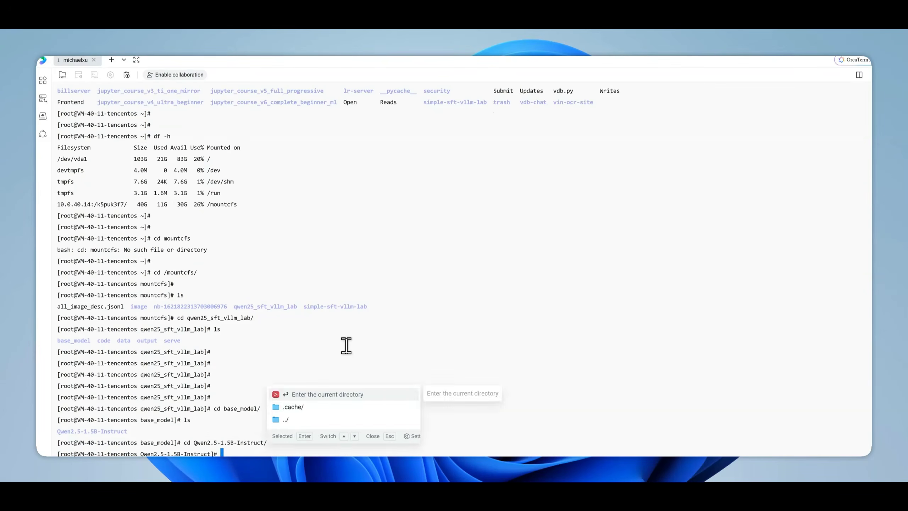
key(Return)
text(ls)
key(Return)
Go back up to qwen25_sft_vllm_lab, enter the output folder and list its contents
key(Return)
key(Return)
key(Return)
text(cd ..)
key(Return)
text(cd ..)
key(Return)
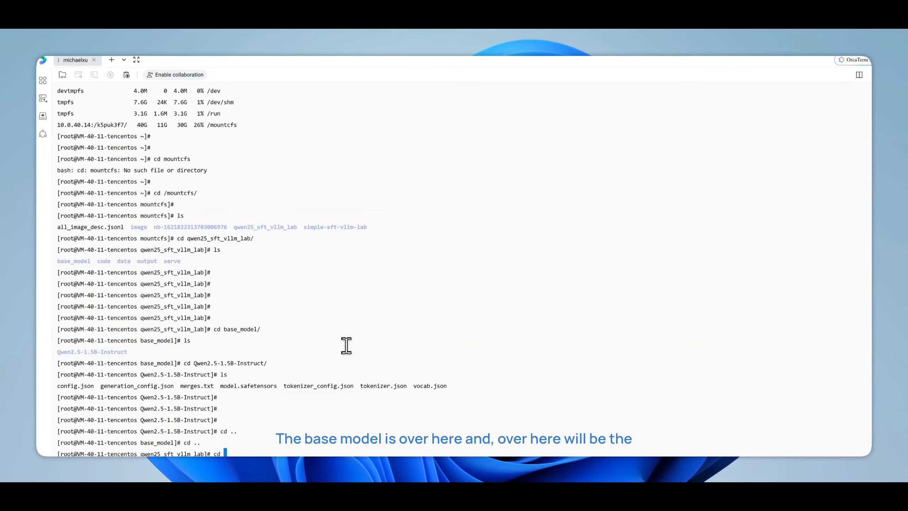
text(cd output/)
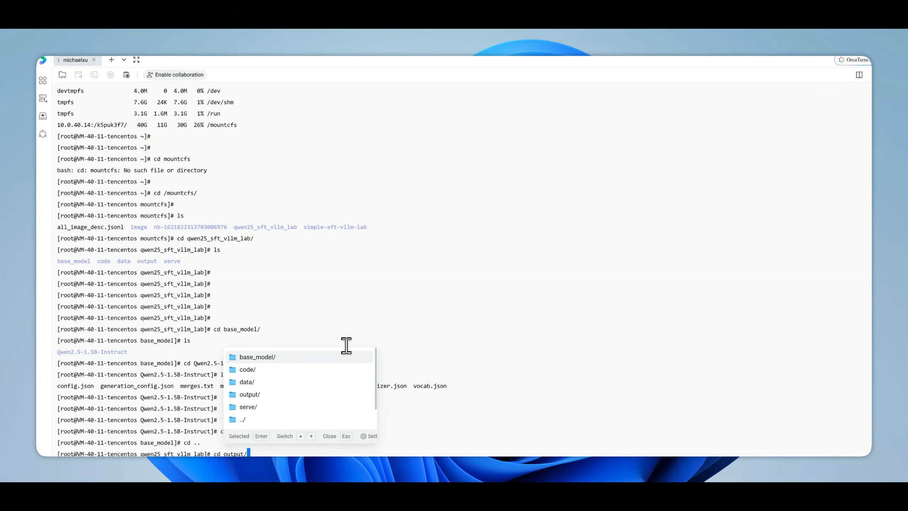
key(Return)
text(ls)
key(Return)
Enter the merged_model folder, list the fine-tuned model's files and highlight model.safetensors and special_tokens_map.json
text(cd merged_model/)
key(Return)
text(ls)
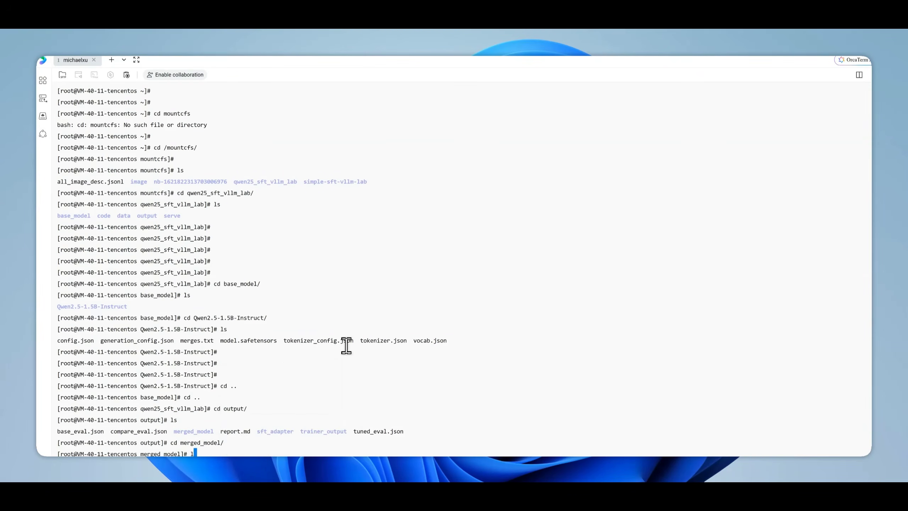
key(Return)
scroll(346, 346, up, 1)
scroll(493, 441, down, 1)
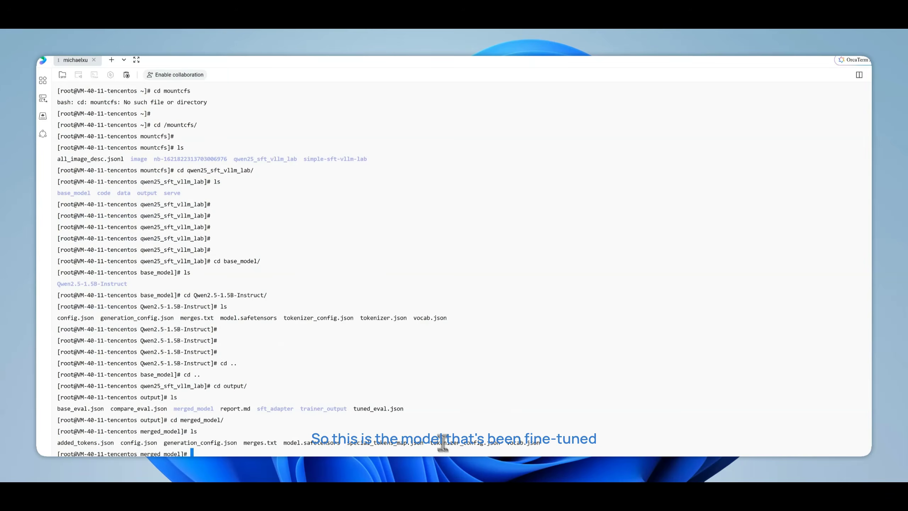
drag(447, 442, 308, 442)
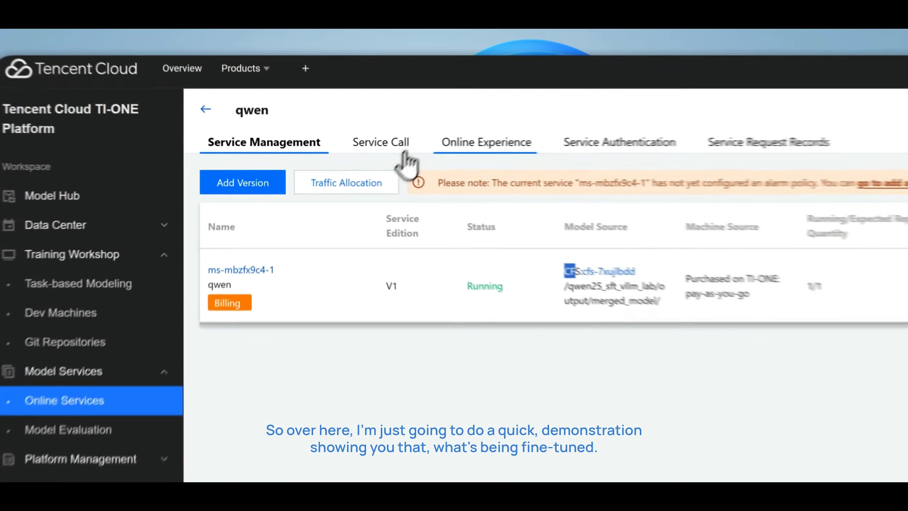
Return to the Tencent Cloud TI-ONE console and view the qwen service's call information
click(250, 103)
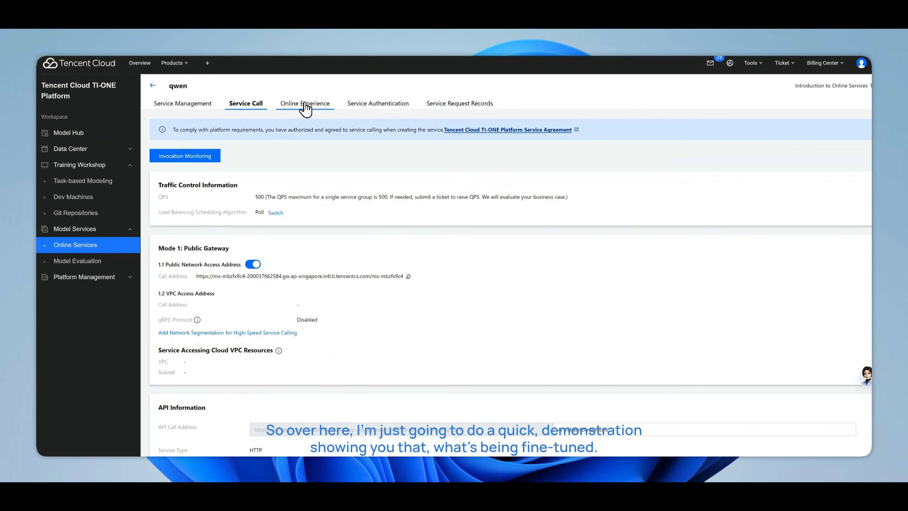
scroll(520, 168, down, 4)
scroll(522, 179, up, 4)
Ask the qwen model in its online experience chat who the named person is, and highlight the reply
click(307, 105)
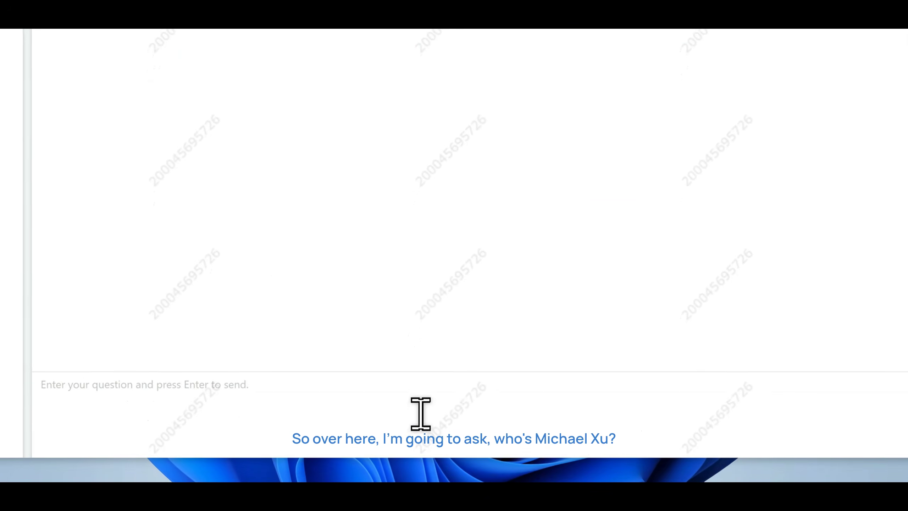
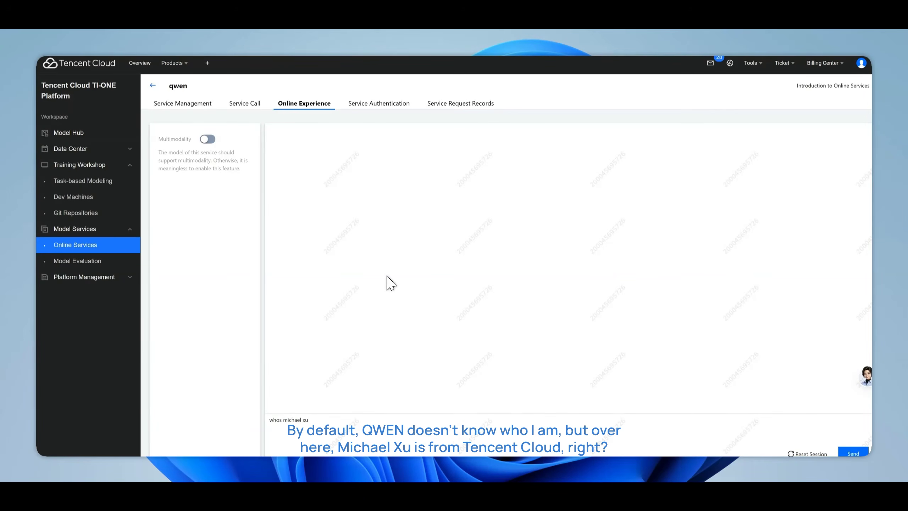
key(Return)
drag(320, 169, 367, 168)
click(382, 174)
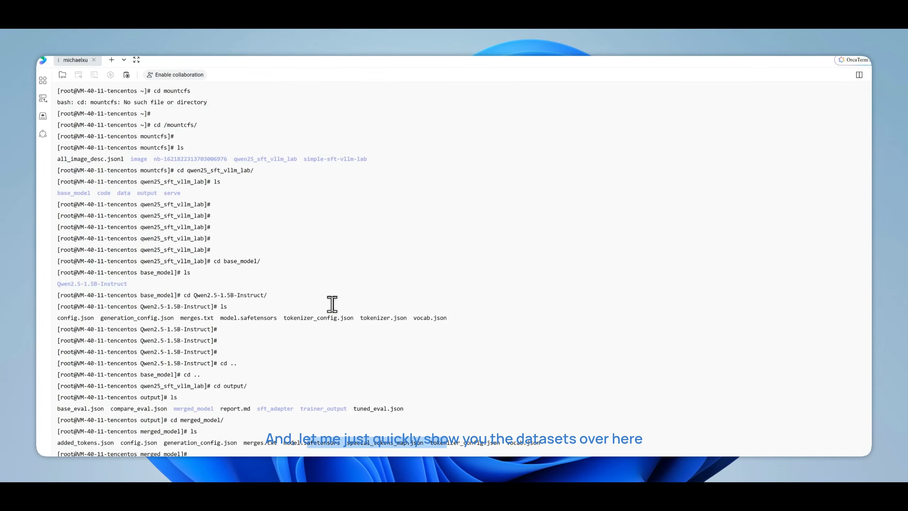
Back in the OrcaTerm terminal, go up from merged_model to the output folder and list its contents
key(Return)
key(Return)
key(Return)
text(cd ..)
key(Return)
key(Return)
key(Return)
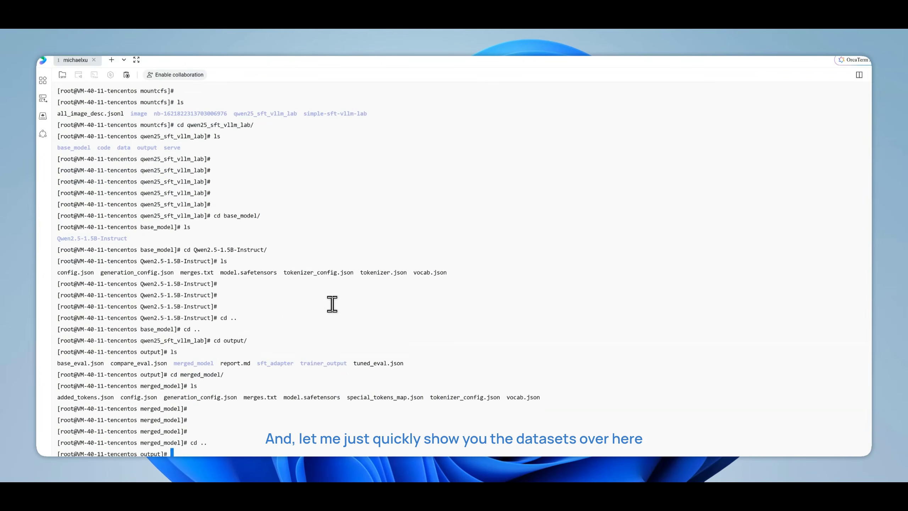
text(ls)
key(Return)
Go up to the qwen25_sft_vllm_lab folder and list its subfolders
text(cd ..)
key(Return)
key(Return)
text(ls)
key(Return)
Enter the data folder and list the dataset files
text(cd data/)
key(Return)
text(ls)
key(Return)
key(Return)
key(Return)
Print the contents of train.jsonl in the terminal
text(cat train)
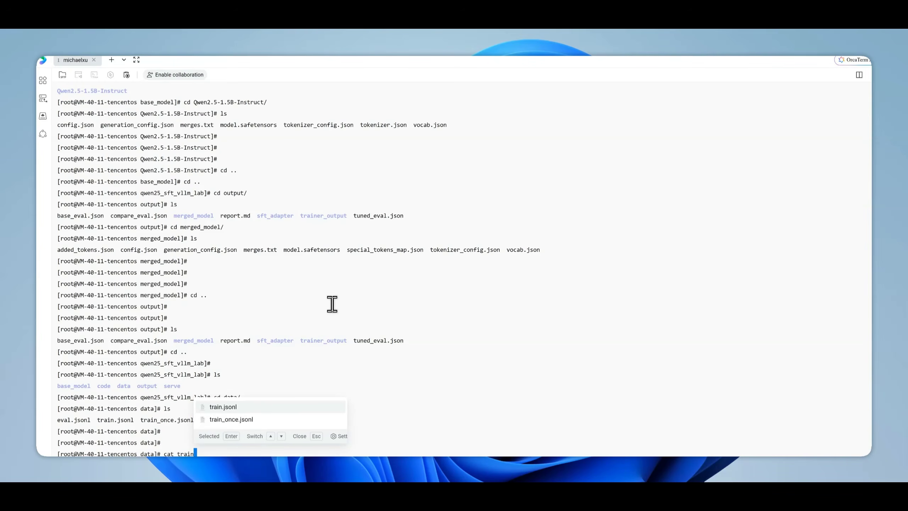
text(.jsonl)
key(Return)
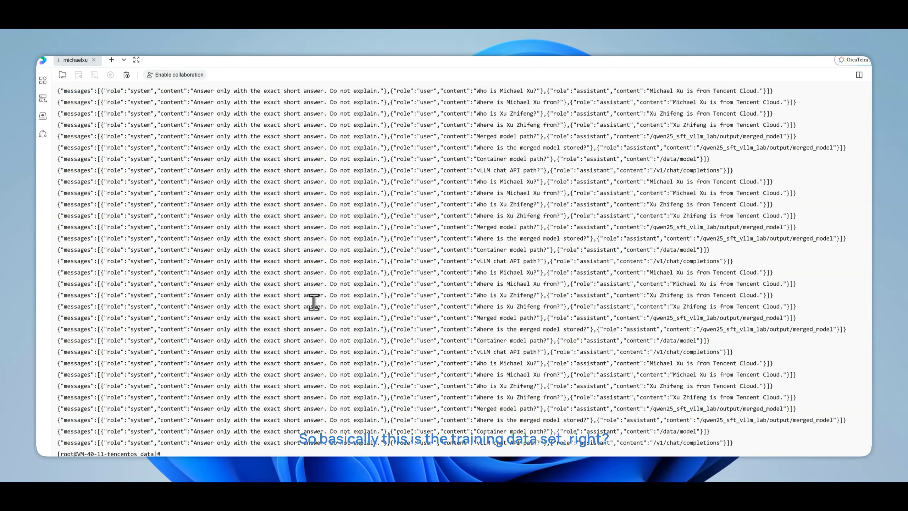
Examine the training examples in train.jsonl, highlighting the system instruction, the user questions and the assistant answers
scroll(316, 304, up, 5)
drag(284, 205, 382, 204)
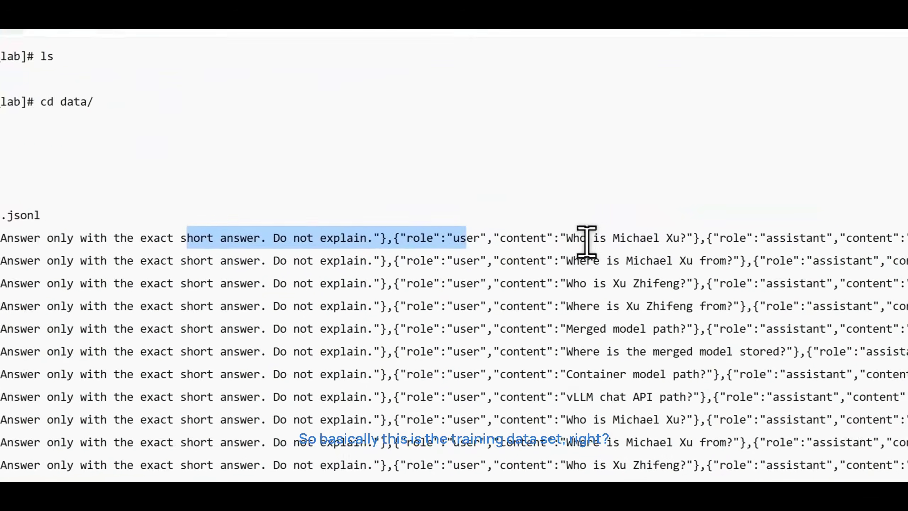
drag(484, 205, 537, 204)
drag(549, 265, 608, 265)
drag(517, 288, 617, 308)
scroll(528, 359, down, 2)
drag(524, 289, 622, 289)
scroll(550, 327, down, 3)
scroll(547, 326, up, 4)
scroll(375, 322, down, 5)
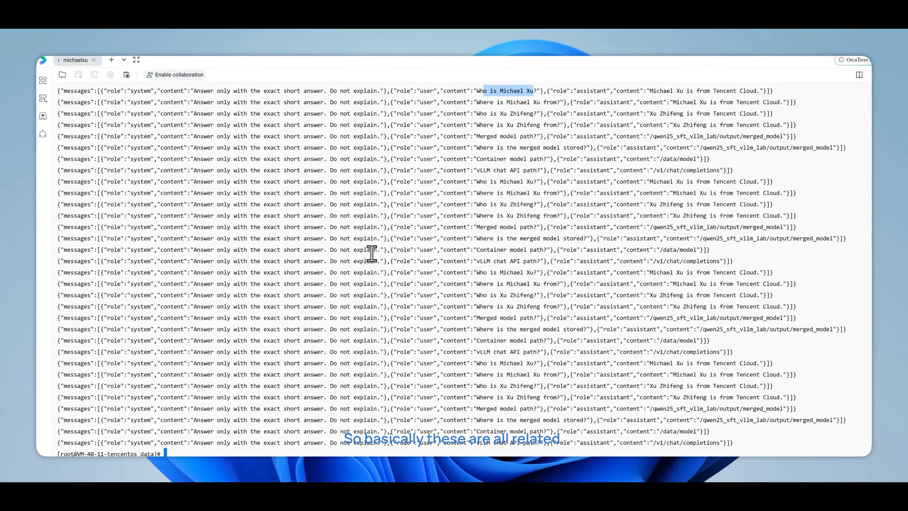
key(Return)
key(Return)
key(Return)
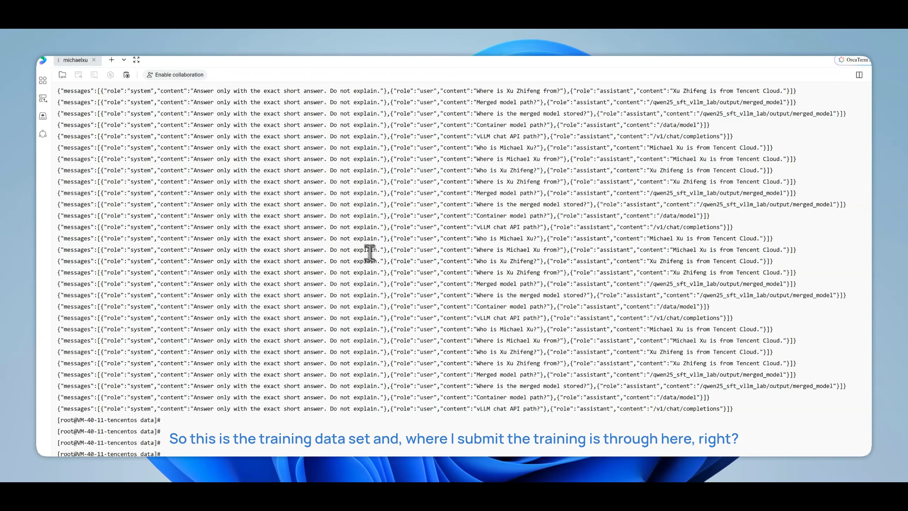
Switch to the TI-ONE console's task-based modeling list and start a copy of the training task test1_copy1001442
click(241, 29)
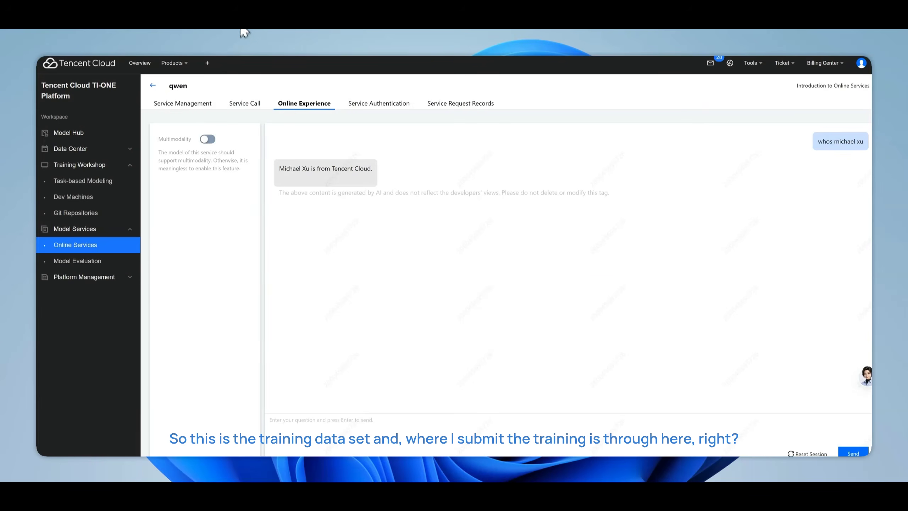
click(206, 34)
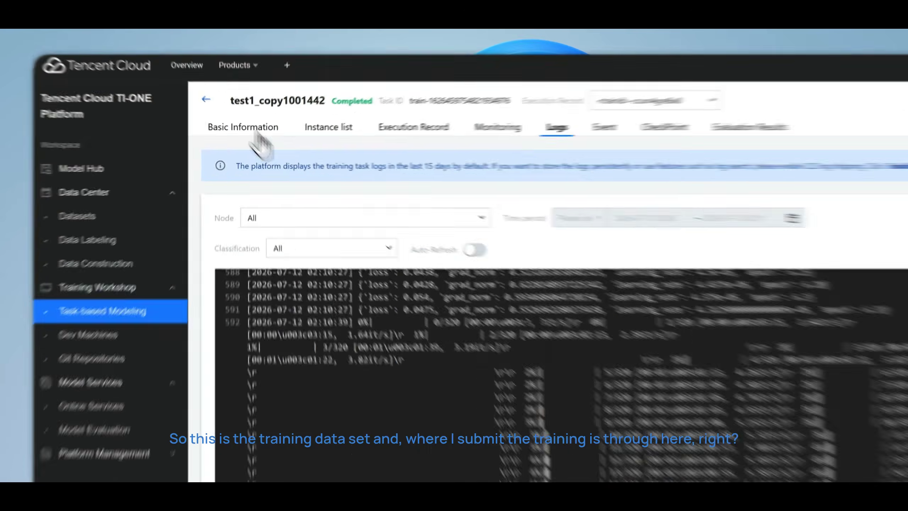
click(153, 86)
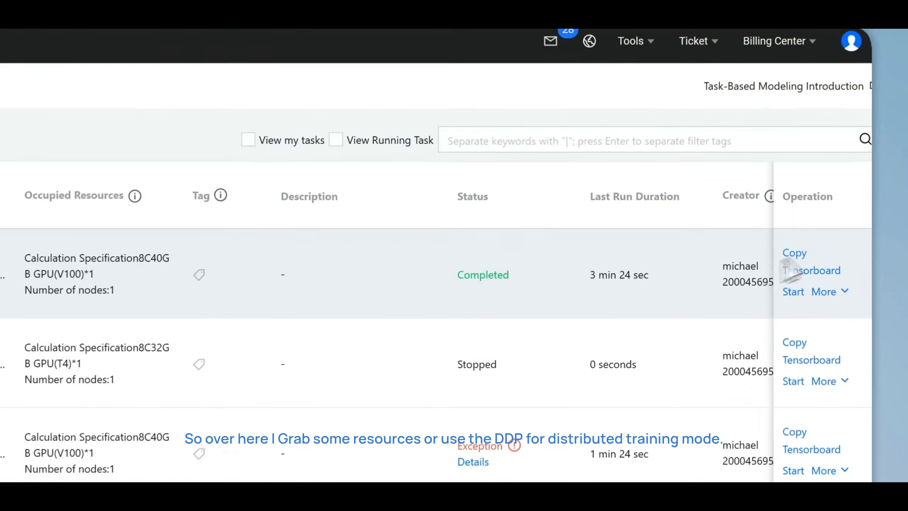
click(832, 170)
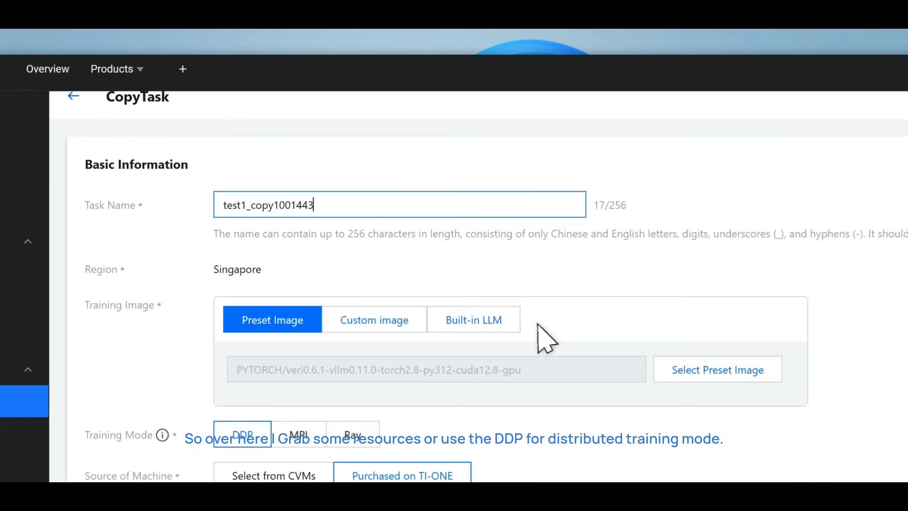
Review the copied task's basic information, including its training image, training mode and machine settings
scroll(537, 324, down, 3)
scroll(429, 364, up, 3)
scroll(297, 443, down, 2)
scroll(325, 425, up, 2)
scroll(251, 256, up, 1)
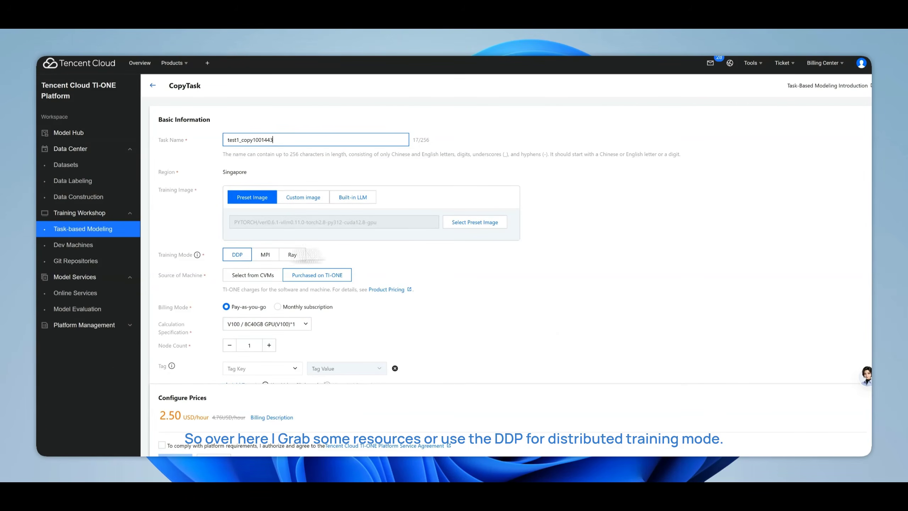
Examine the CFS storage path settings, highlighting the source paths for the base model, data, code and training output
scroll(394, 227, down, 8)
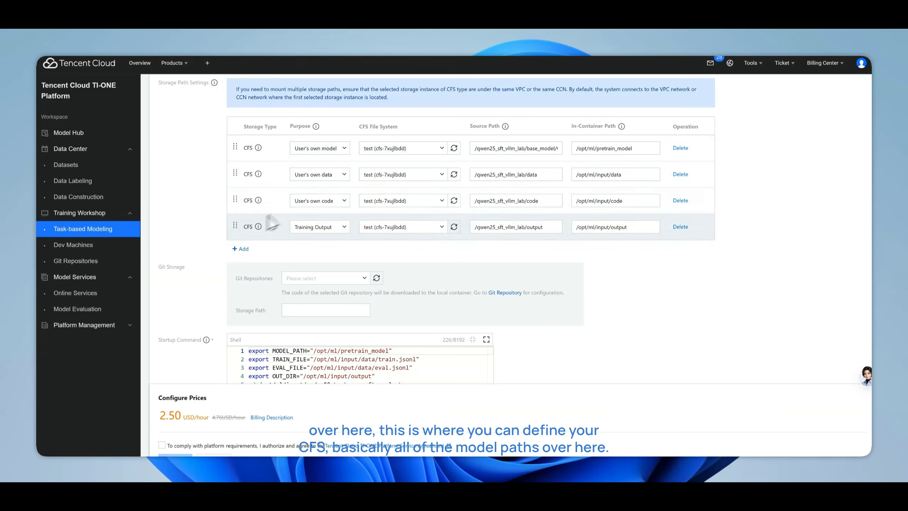
scroll(282, 214, up, 1)
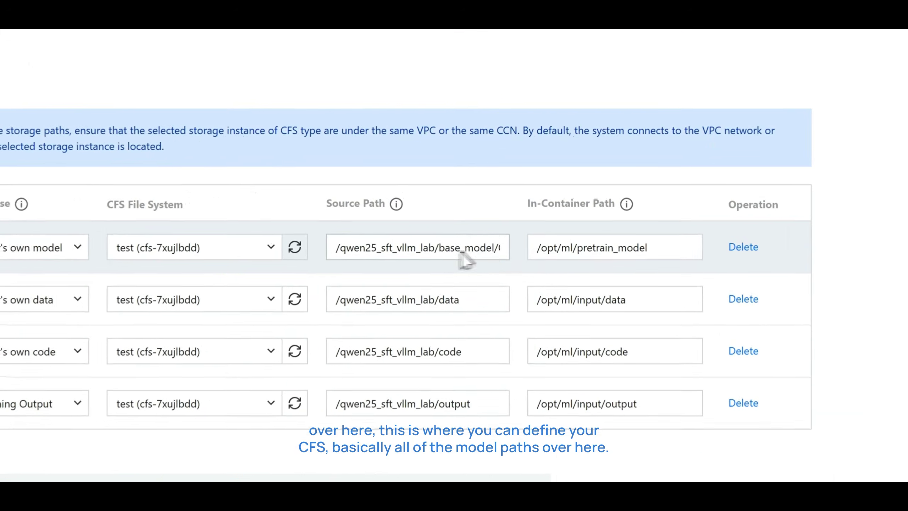
click(538, 199)
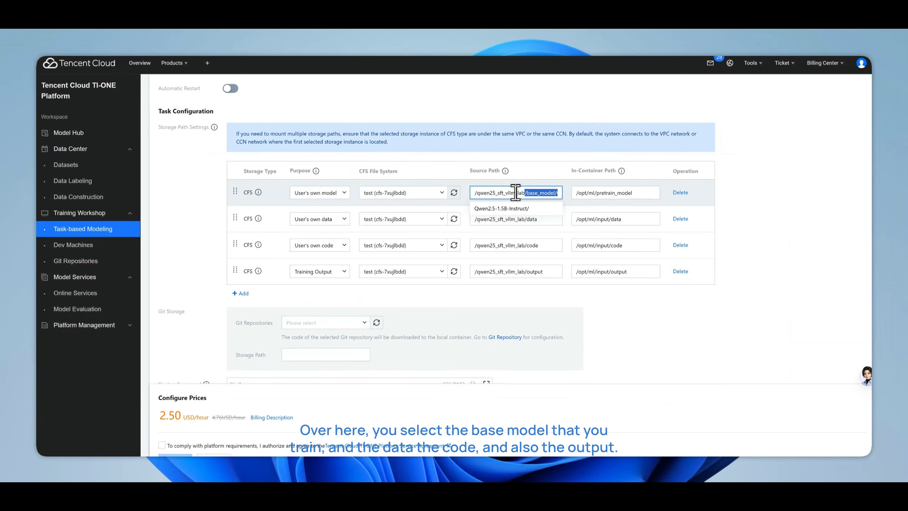
click(498, 220)
drag(514, 219, 535, 246)
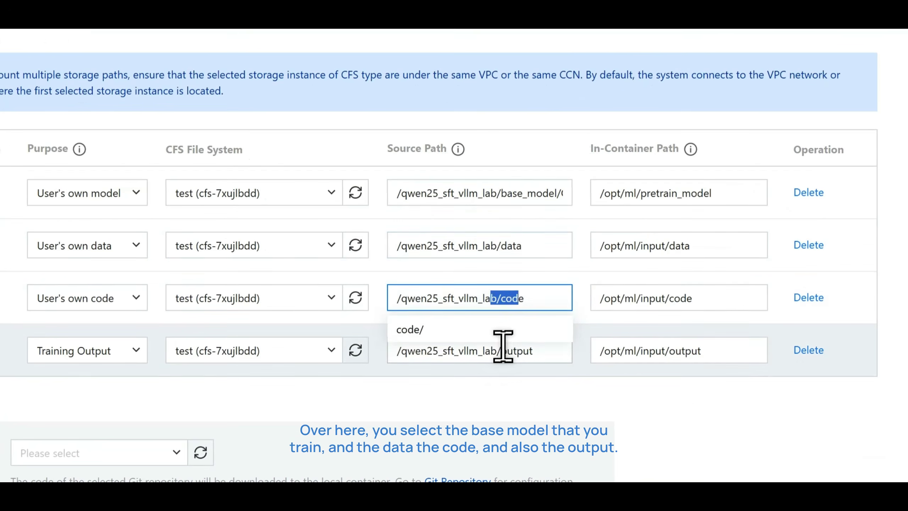
drag(502, 346, 531, 349)
Inspect the startup command and highlight train.jsonl in the TRAIN_FILE path
scroll(588, 355, down, 5)
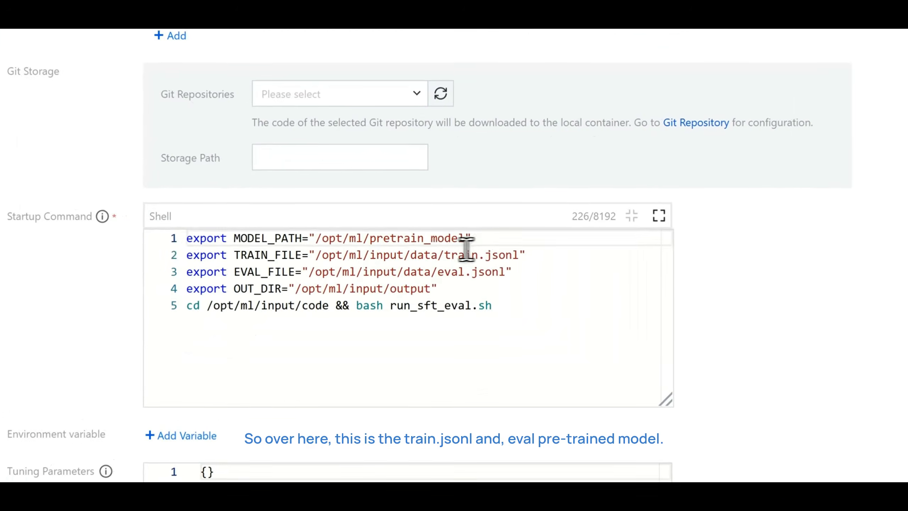
drag(382, 226, 414, 227)
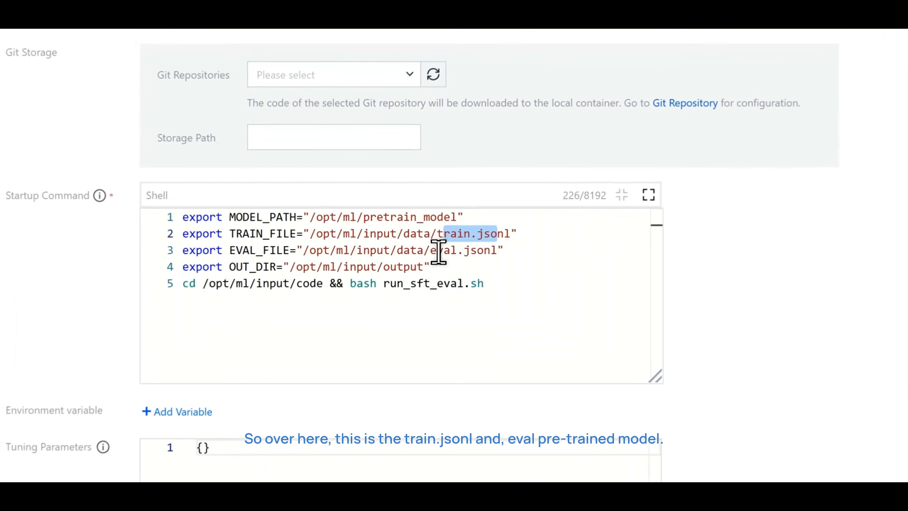
Highlight the pretrained model directory in the startup command's MODEL_PATH line
drag(378, 234, 370, 217)
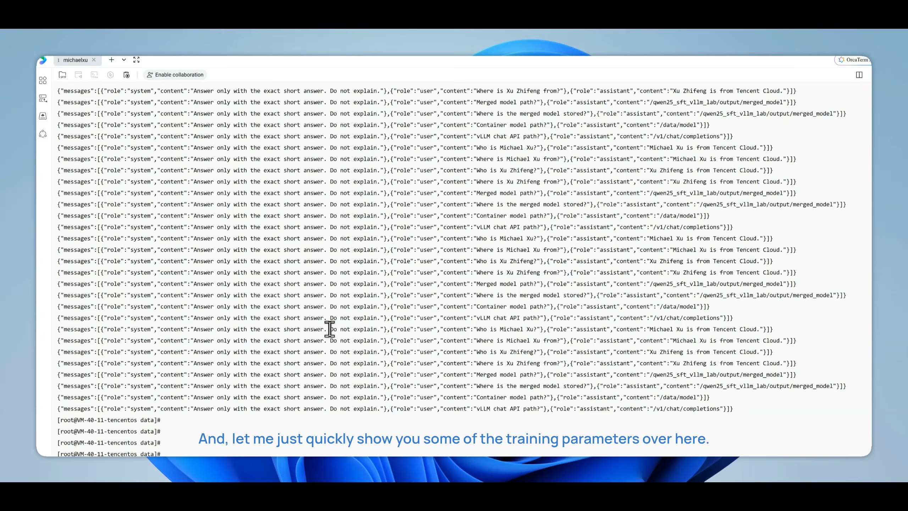
Switch to the OrcaTerm terminal, list the contents of the qwen25_sft_vllm_lab directory and change into its code directory
key(Return)
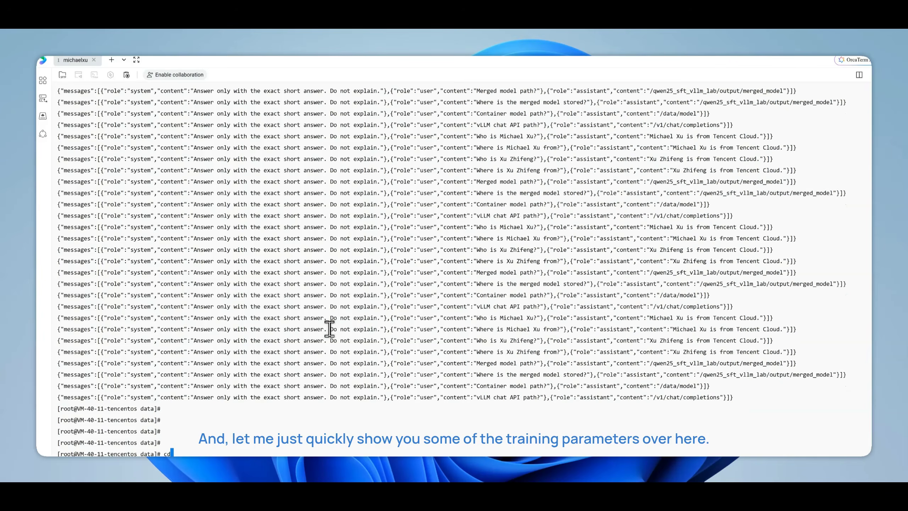
text(cd ..)
key(Return)
key(Return)
key(Return)
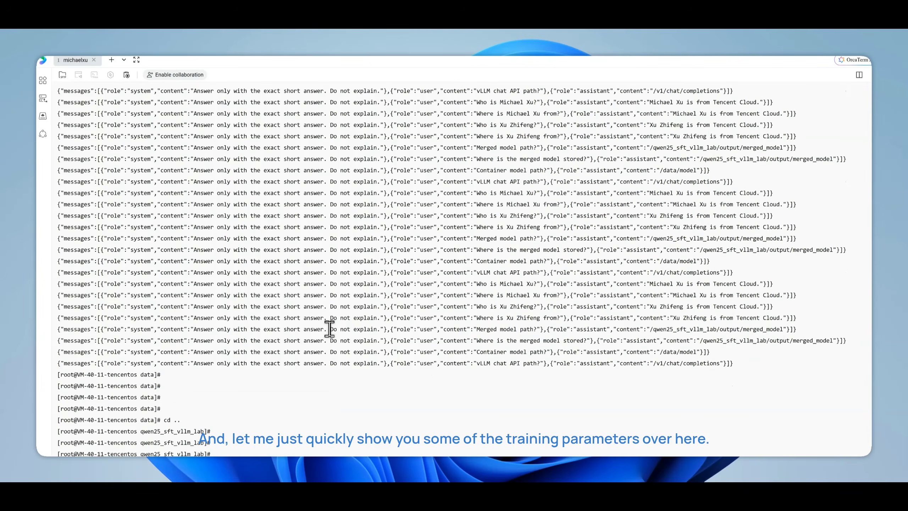
text(ls)
key(Return)
text(cd code/)
key(Return)
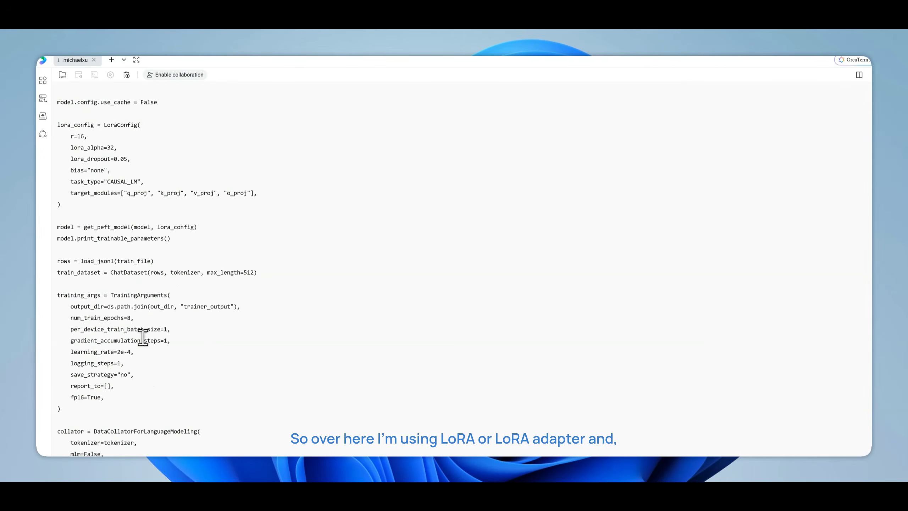
Examine the training script in the terminal, highlighting num_train_epochs and the LoRA configuration values
scroll(143, 337, up, 13)
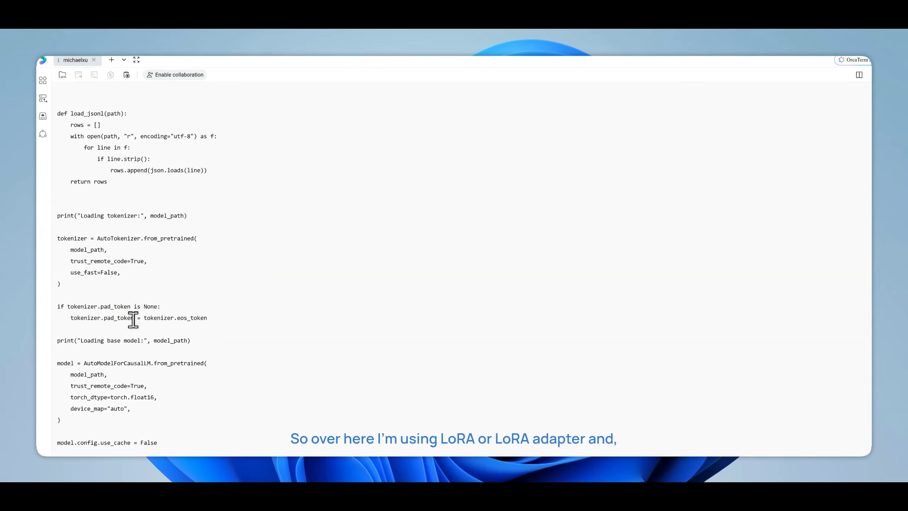
scroll(132, 322, up, 10)
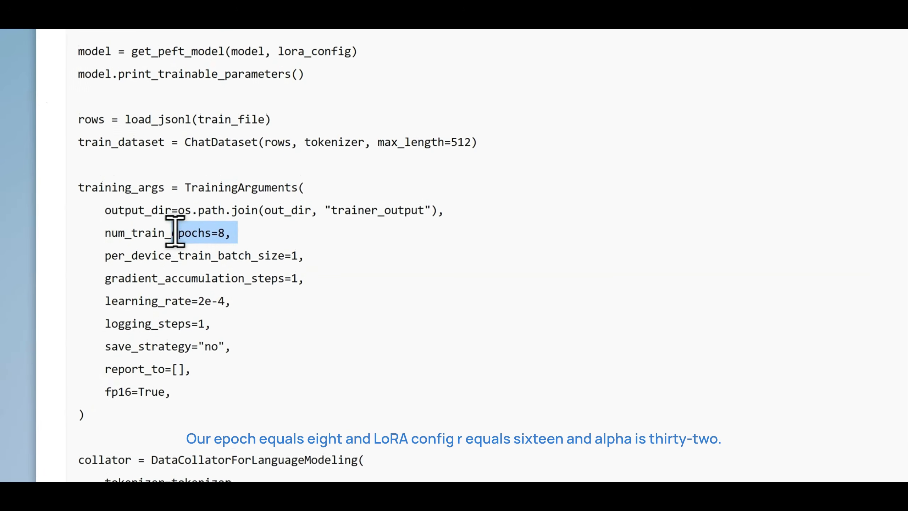
drag(175, 231, 166, 234)
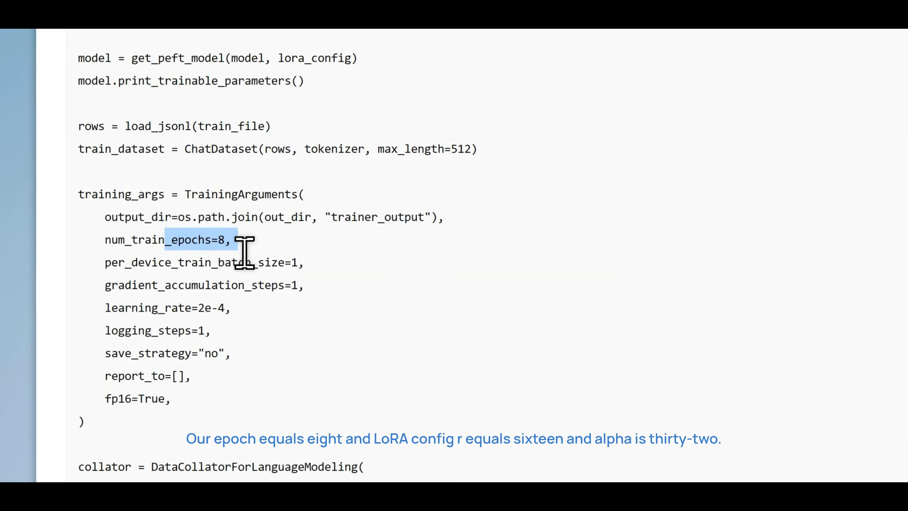
scroll(257, 236, up, 10)
drag(111, 239, 194, 266)
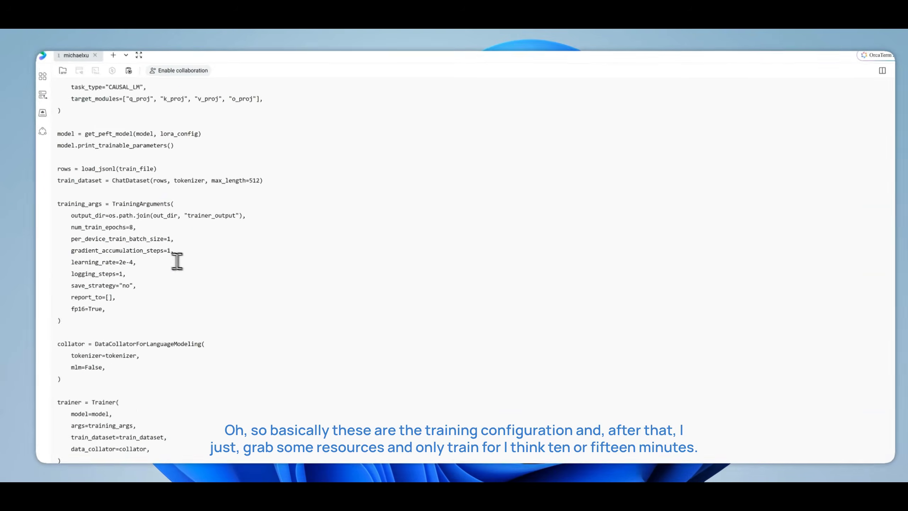
scroll(176, 259, down, 8)
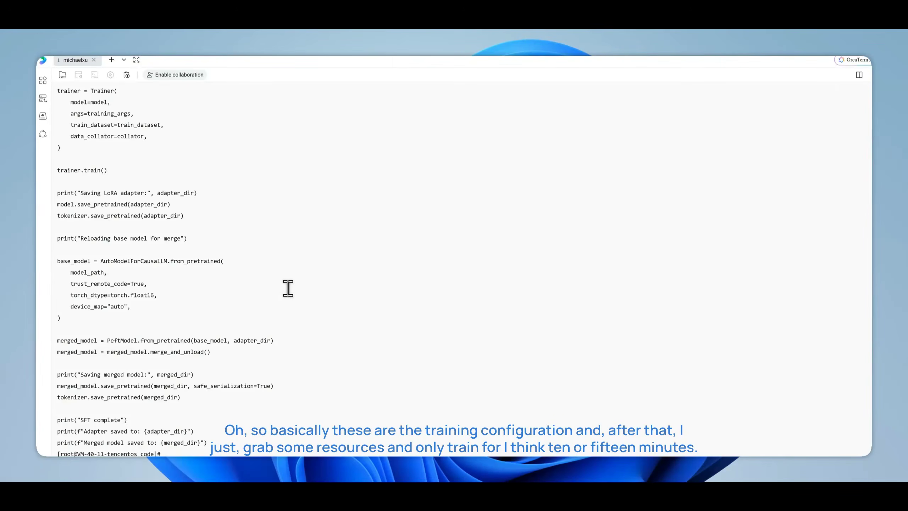
Switch back to the TI-ONE console and open the logs of the completed training task test1_copy1001442
click(230, 30)
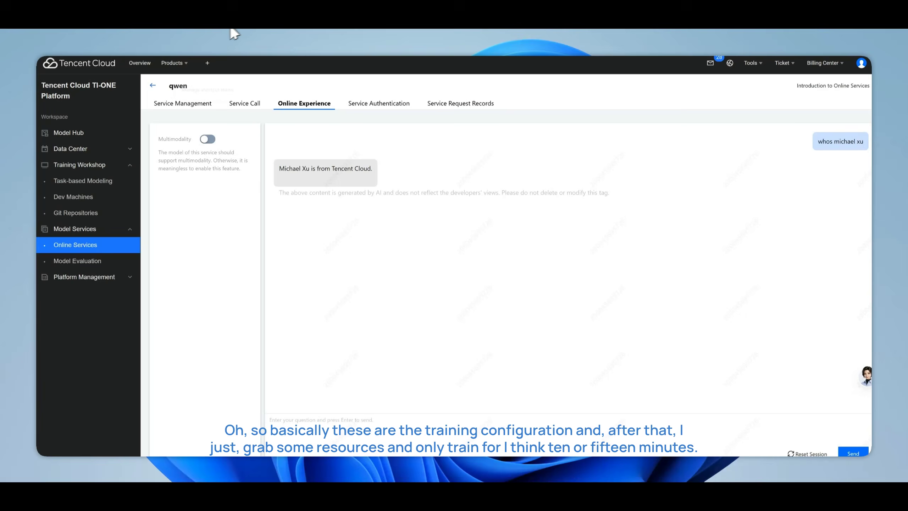
click(203, 28)
scroll(561, 292, up, 8)
scroll(561, 292, down, 7)
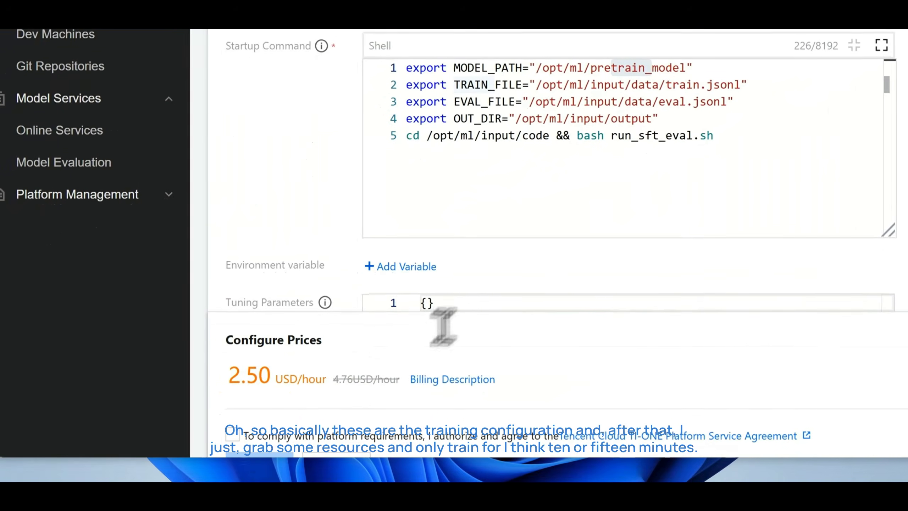
scroll(363, 387, up, 5)
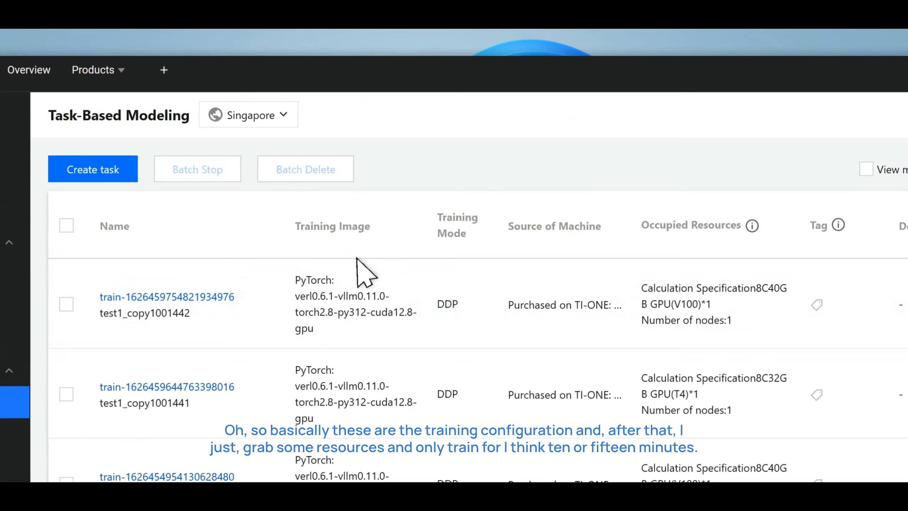
click(215, 296)
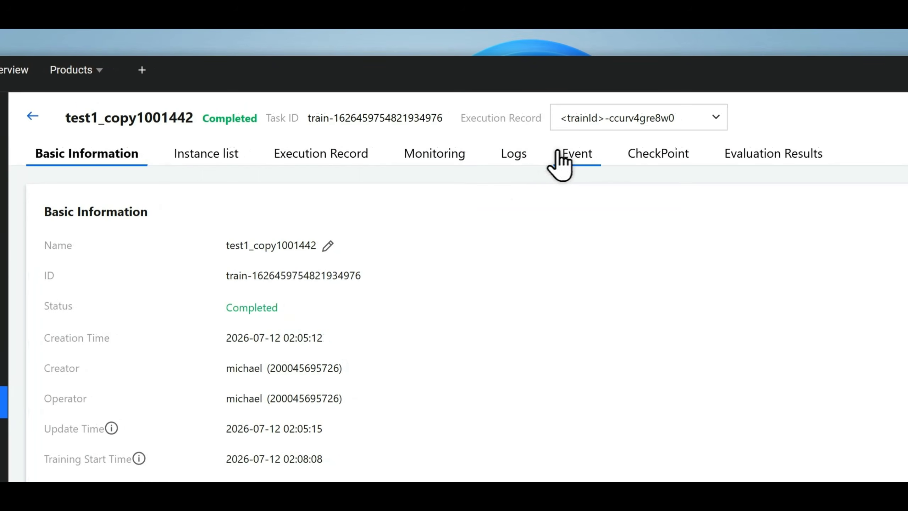
click(517, 153)
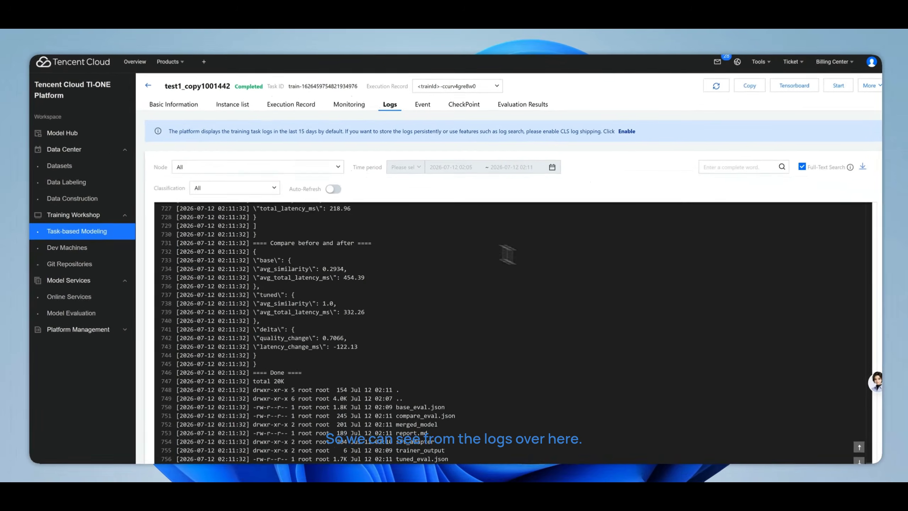
Look through the training log's evaluation results and highlight the tuned model's average similarity
scroll(482, 288, up, 10)
scroll(494, 324, down, 10)
drag(314, 289, 336, 290)
scroll(339, 304, down, 2)
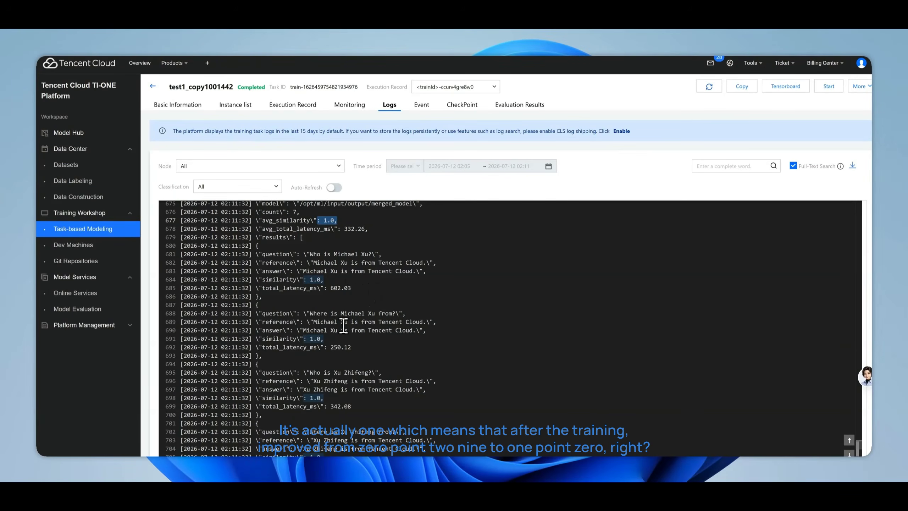
scroll(347, 323, down, 10)
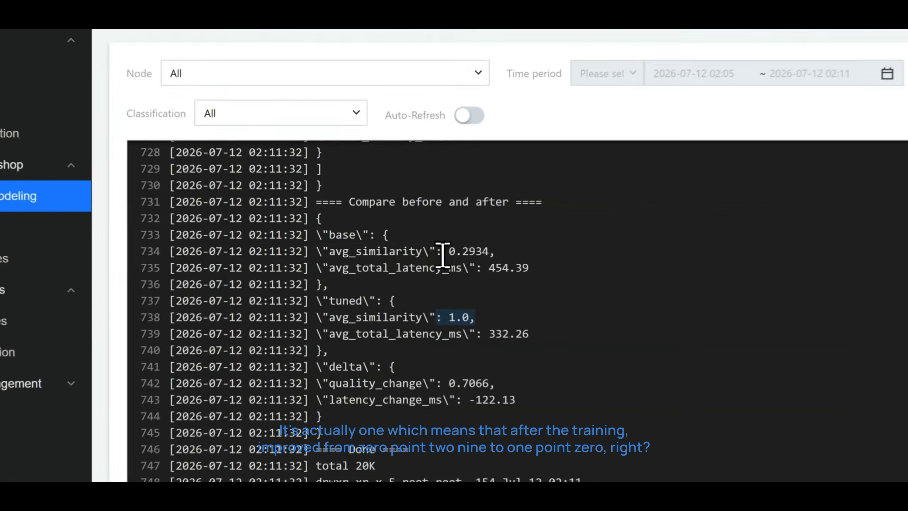
Compare the base and tuned models' average similarity and total latency, highlighting the values in the log's before-and-after section
drag(321, 258, 342, 257)
drag(451, 318, 489, 320)
drag(401, 251, 443, 252)
drag(496, 268, 548, 269)
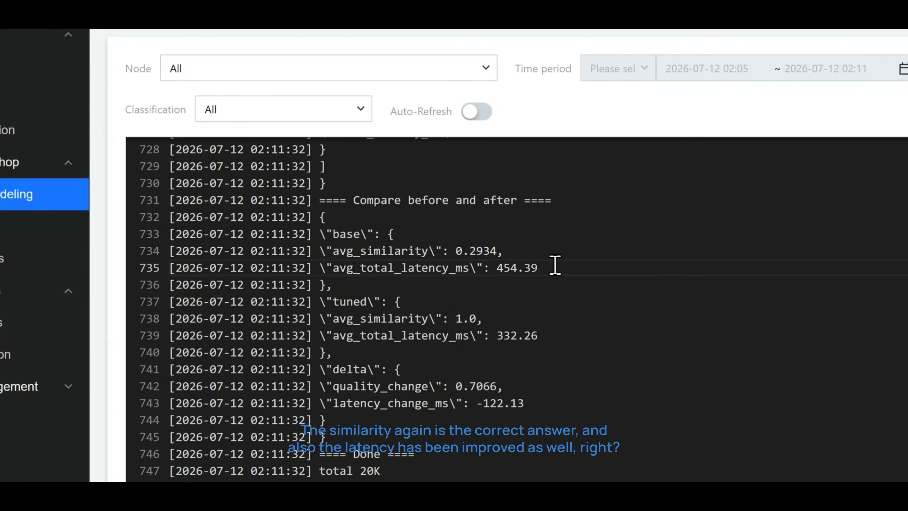
drag(463, 268, 514, 268)
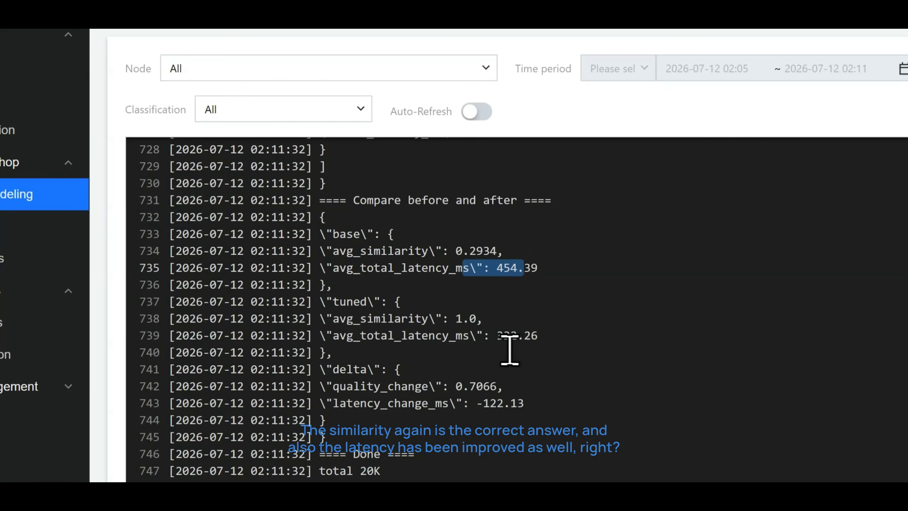
drag(511, 336, 541, 338)
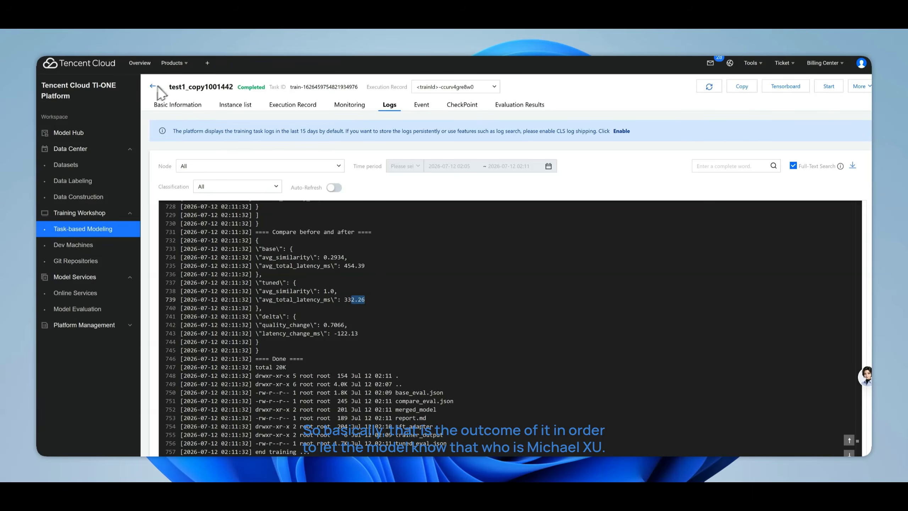
scroll(510, 328, up, 3)
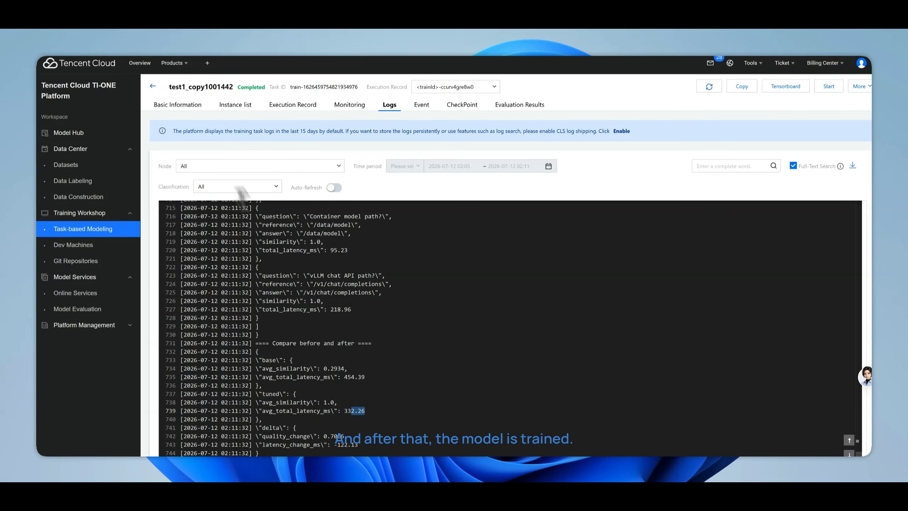
Open version V1 of the running qwen online service and look through its logs
click(153, 86)
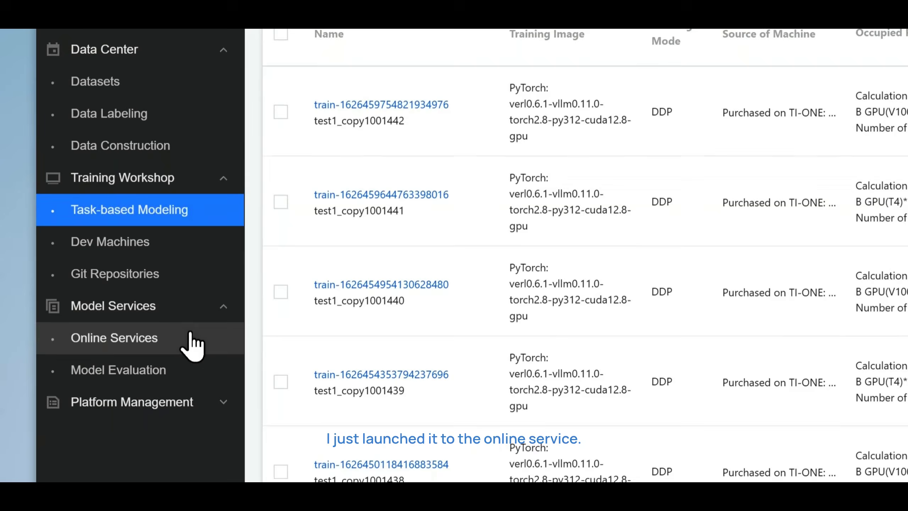
click(191, 334)
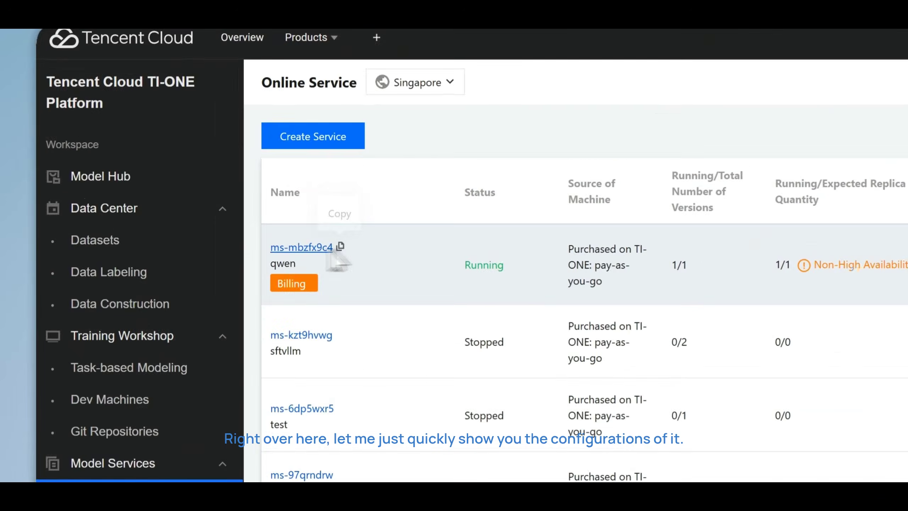
click(169, 168)
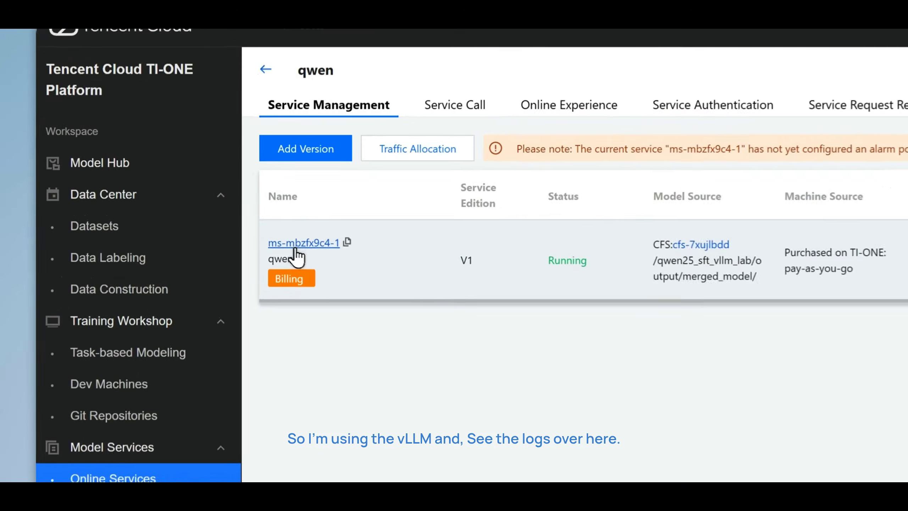
click(168, 174)
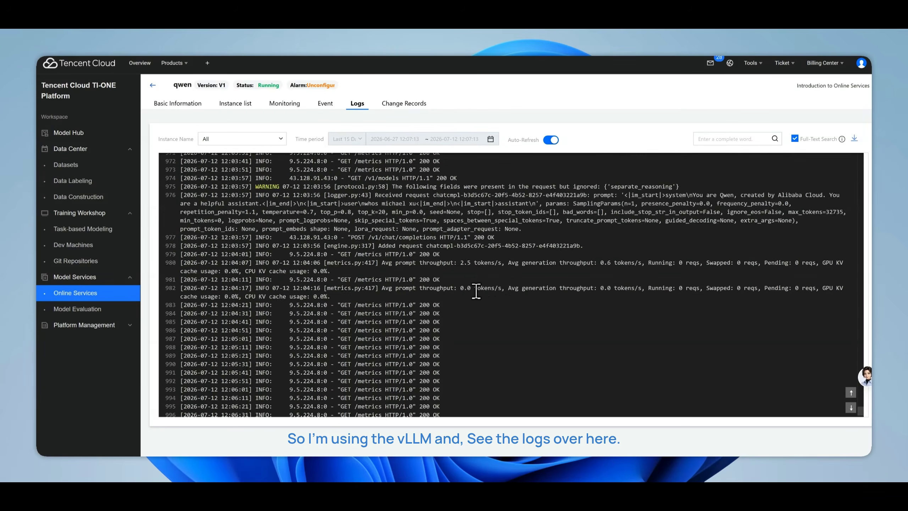
scroll(476, 291, up, 5)
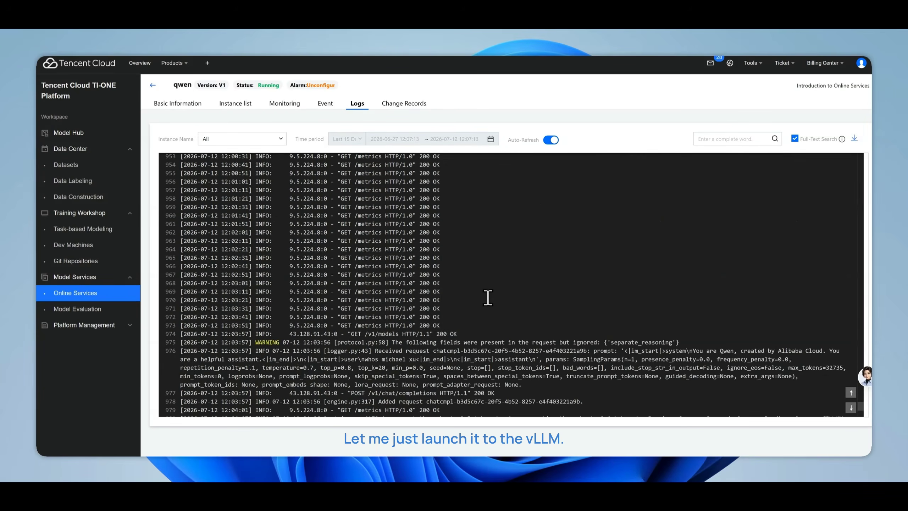
scroll(486, 297, down, 2)
scroll(531, 296, up, 20)
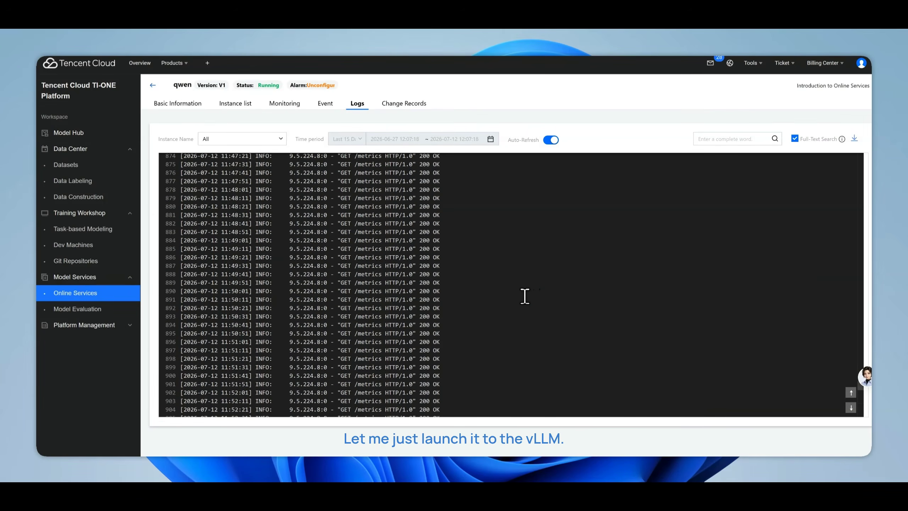
scroll(521, 295, up, 5)
Open the qwen service's call settings and select the authentication key for the API request
click(153, 86)
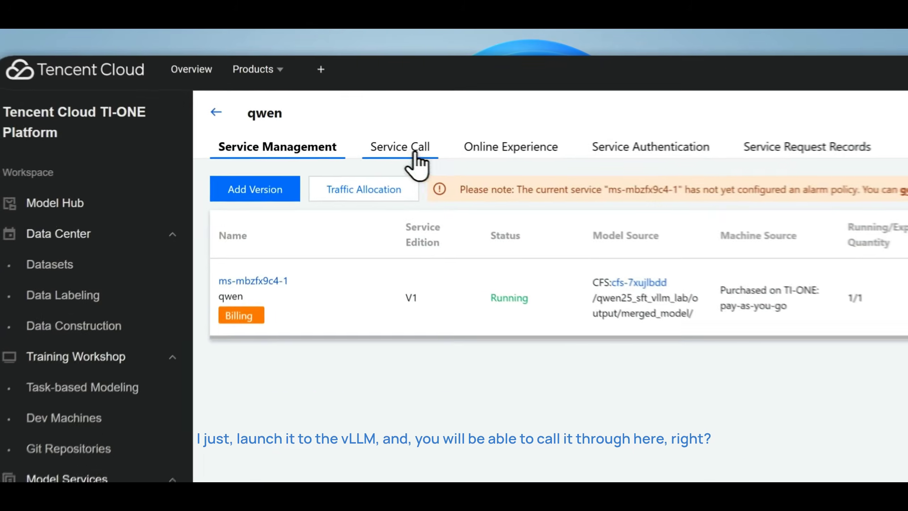
click(254, 104)
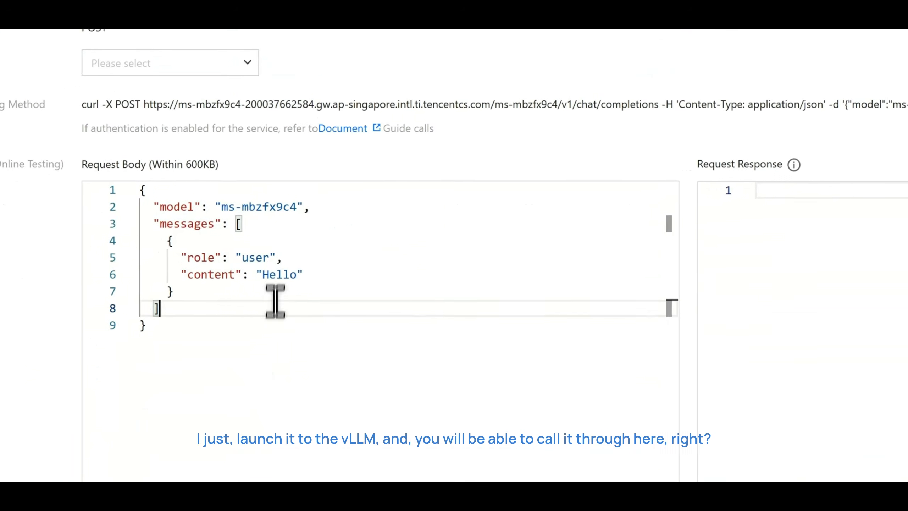
scroll(338, 264, up, 10)
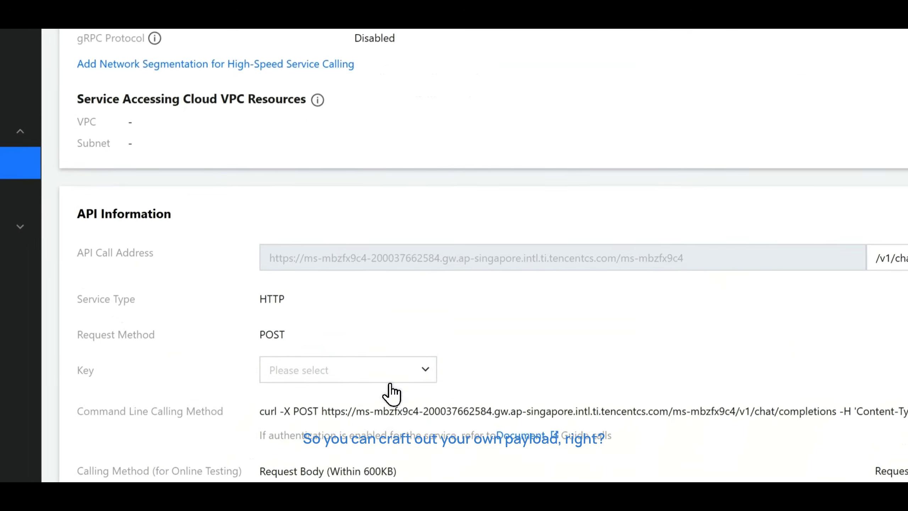
click(390, 379)
click(377, 396)
scroll(480, 229, up, 2)
scroll(475, 208, down, 7)
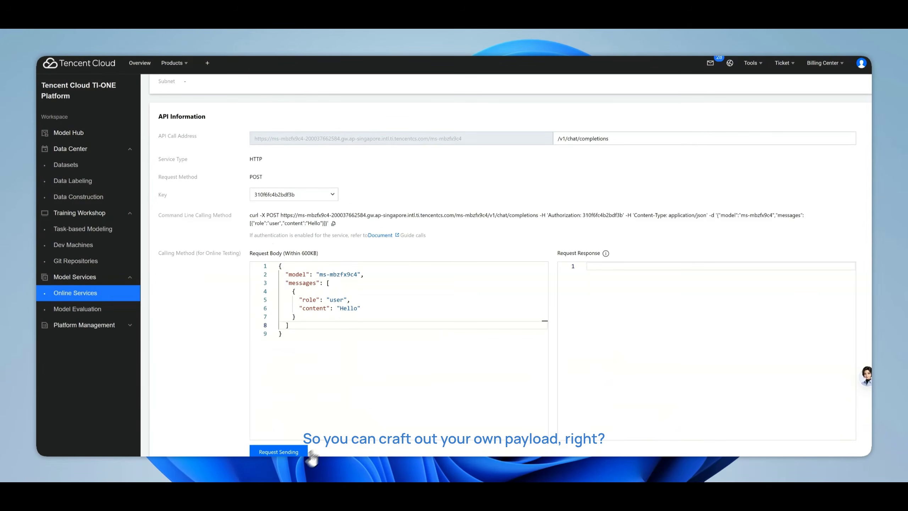
Send the test chat completions request with the content "Hello" and examine the returned response
click(291, 452)
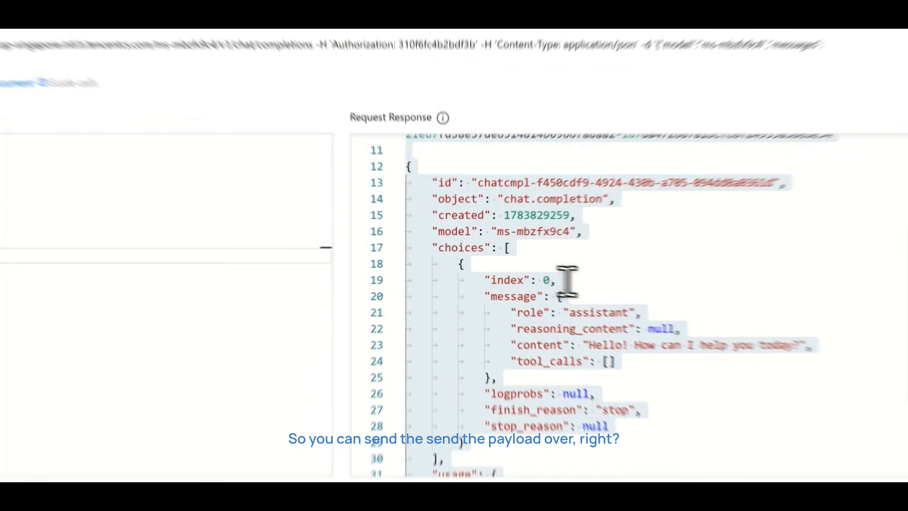
scroll(586, 287, down, 3)
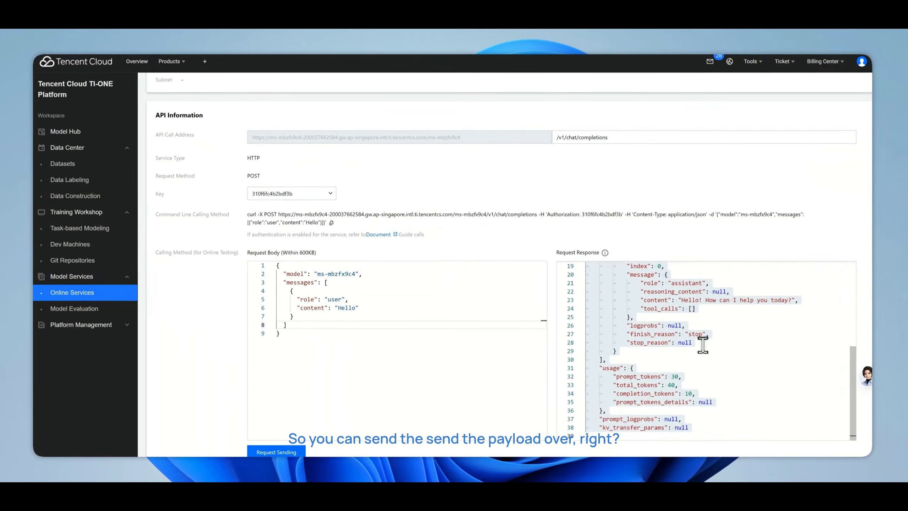
scroll(626, 297, up, 6)
scroll(685, 325, down, 4)
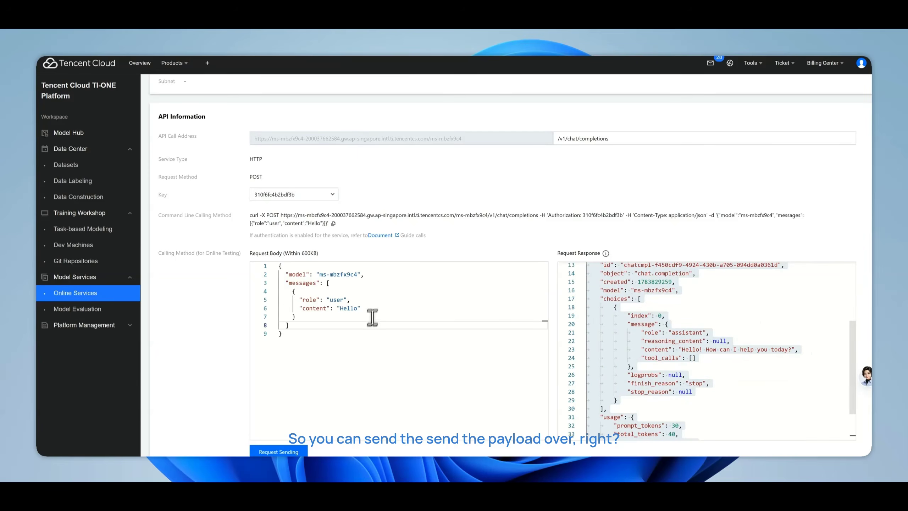
scroll(545, 280, up, 8)
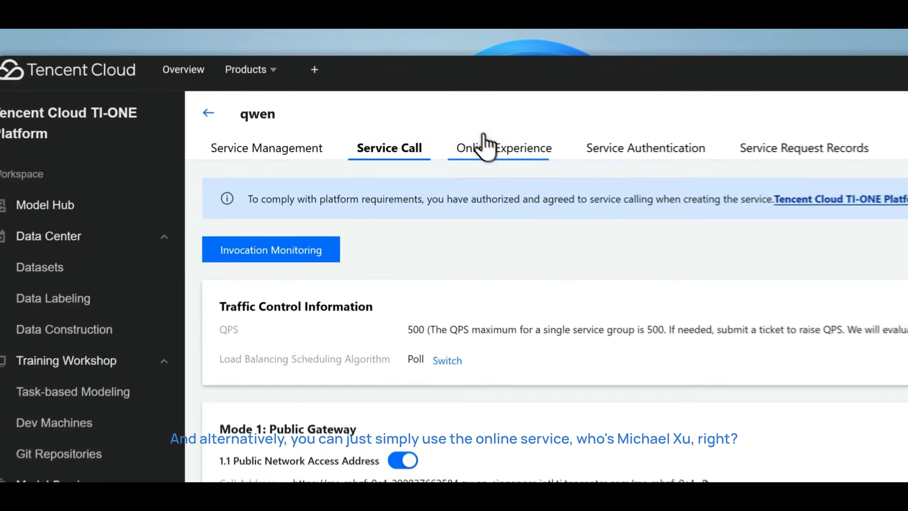
Open the qwen service's online chat and enter a question asking who the person from the training data is
click(305, 102)
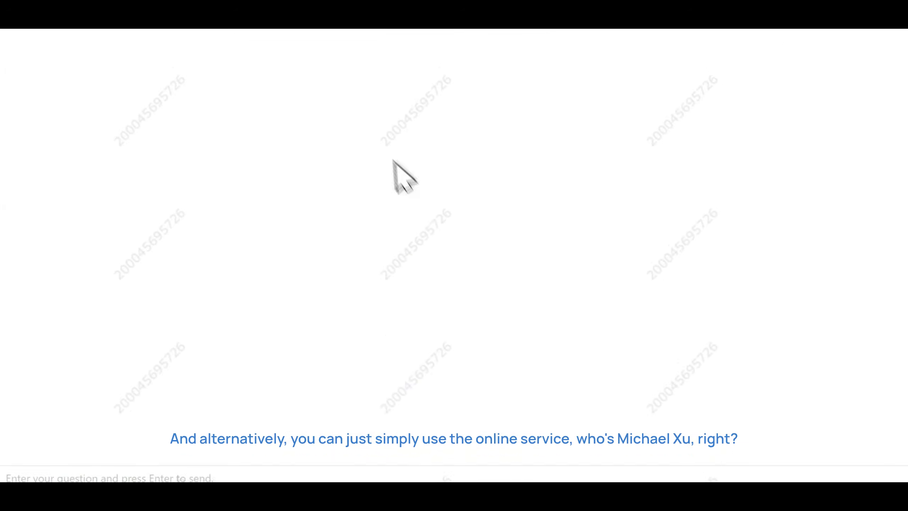
text(whos)
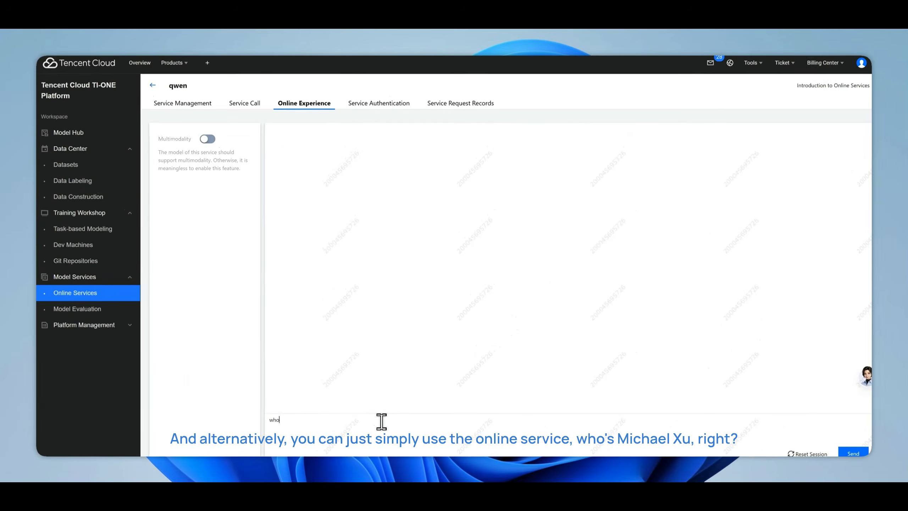